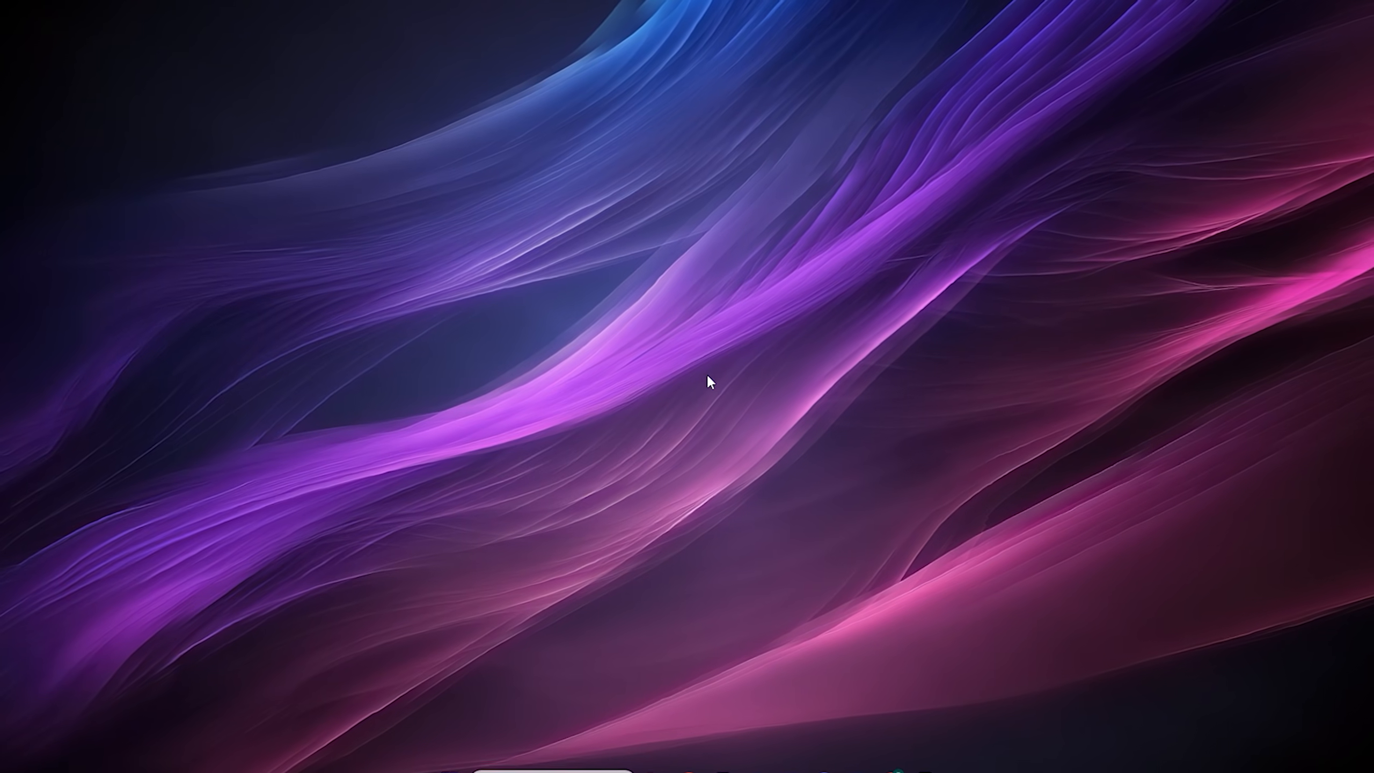
Open Registry Editor at HKEY_LOCAL_MACHINE\SOFTWARE\Microsoft\Windows NT\CurrentVersion\Multimedia\SystemProfile\Tasks\Games.
key(super)
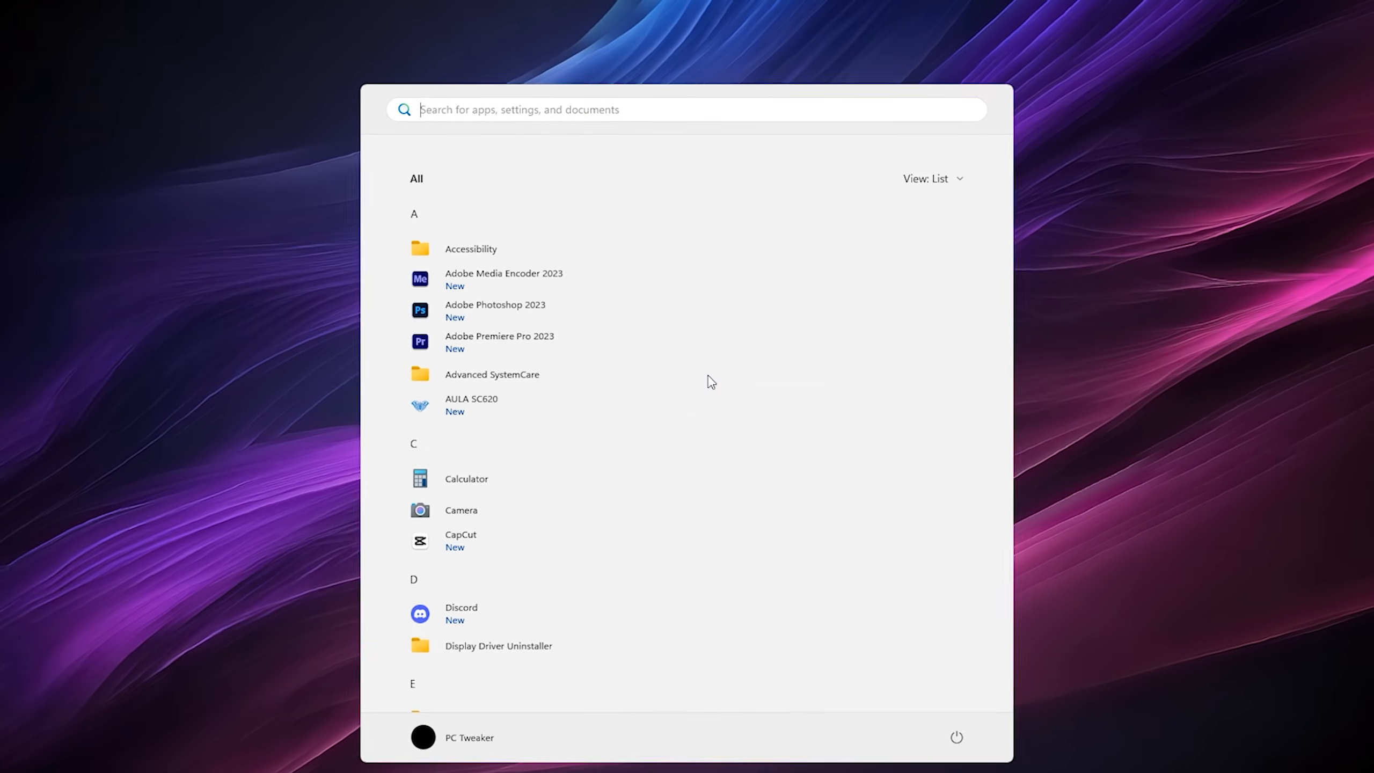
text(reg)
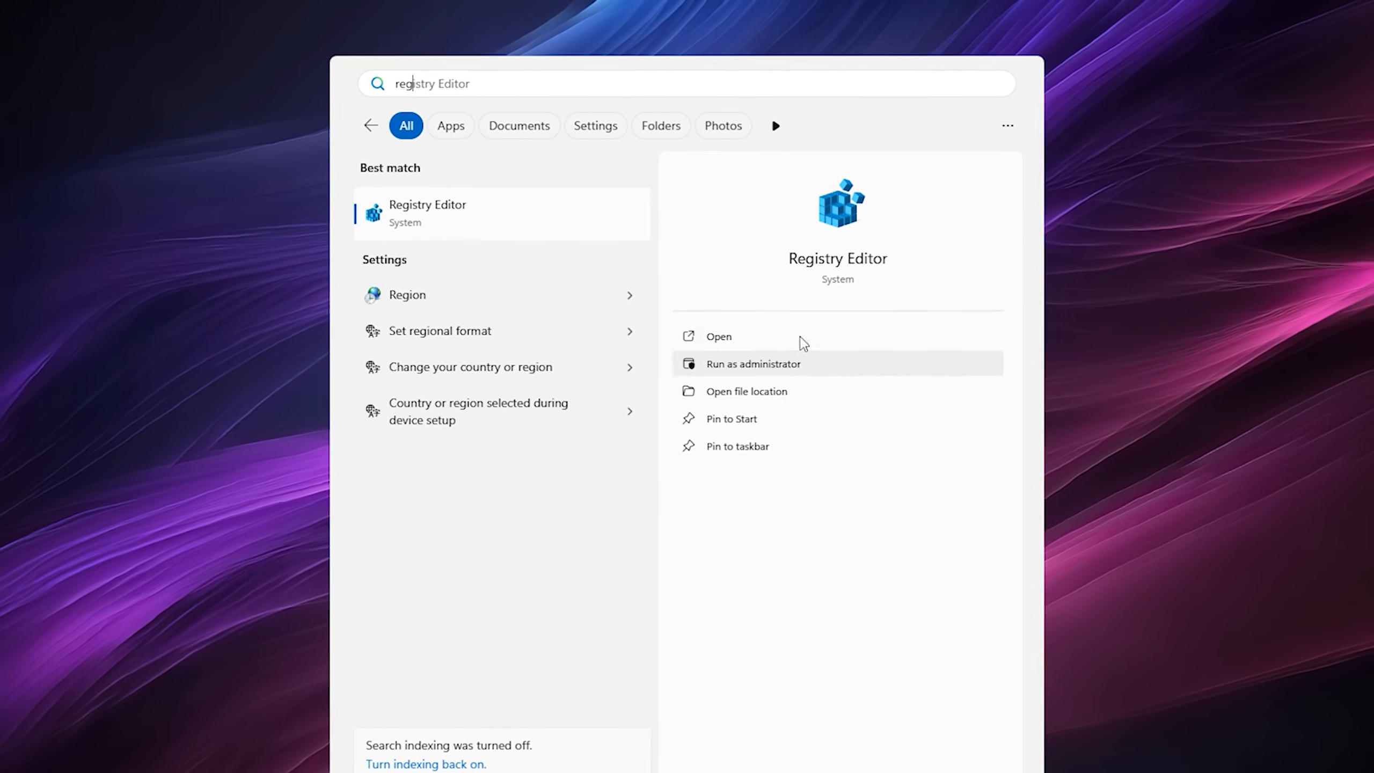
click(477, 213)
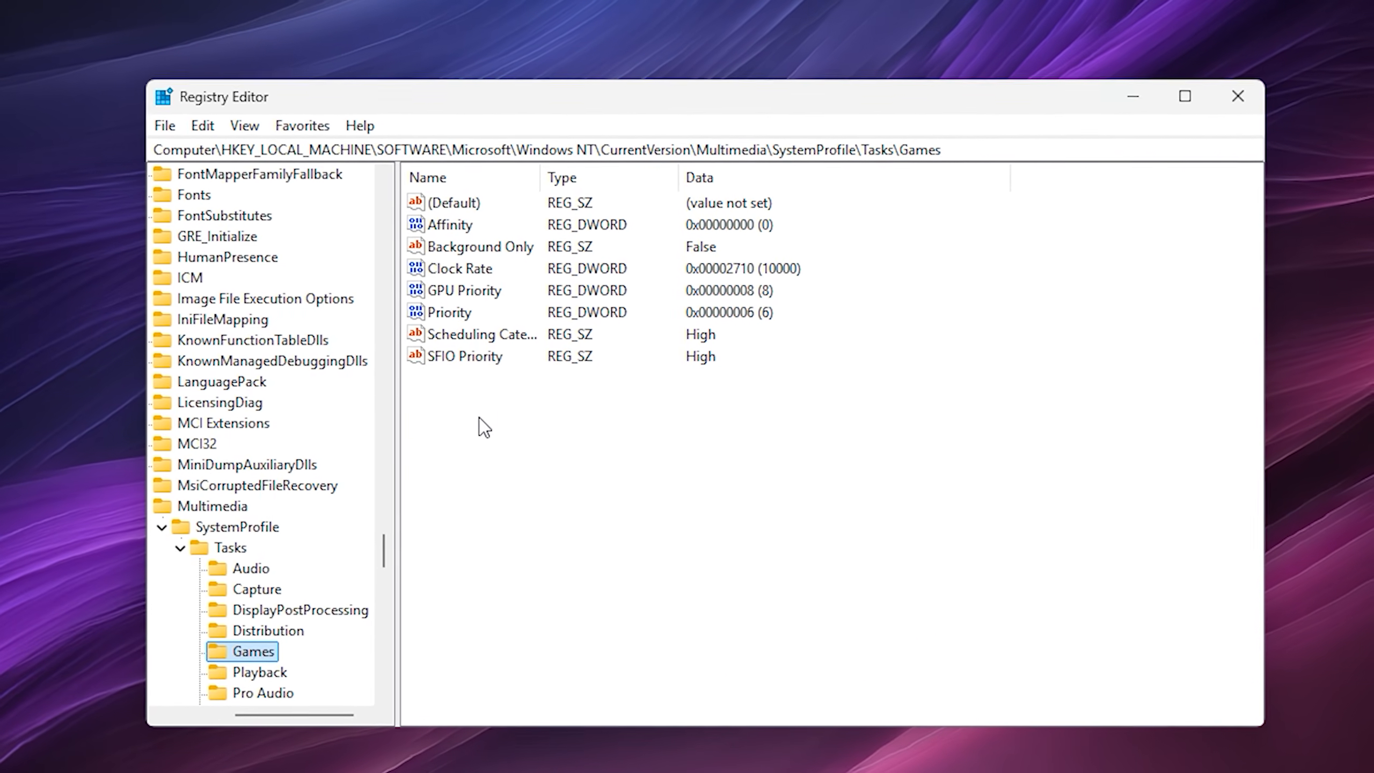
click(961, 150)
drag(978, 136, 75, 145)
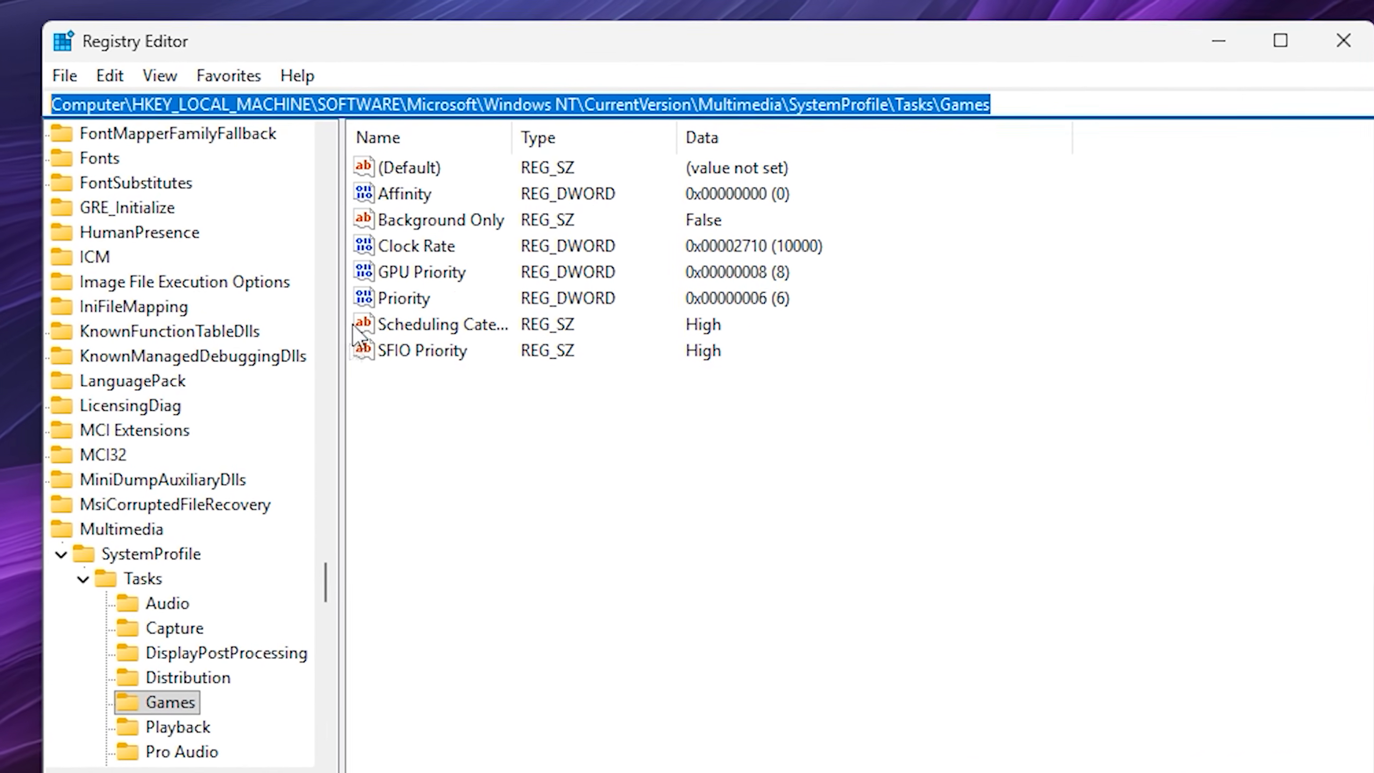
click(446, 427)
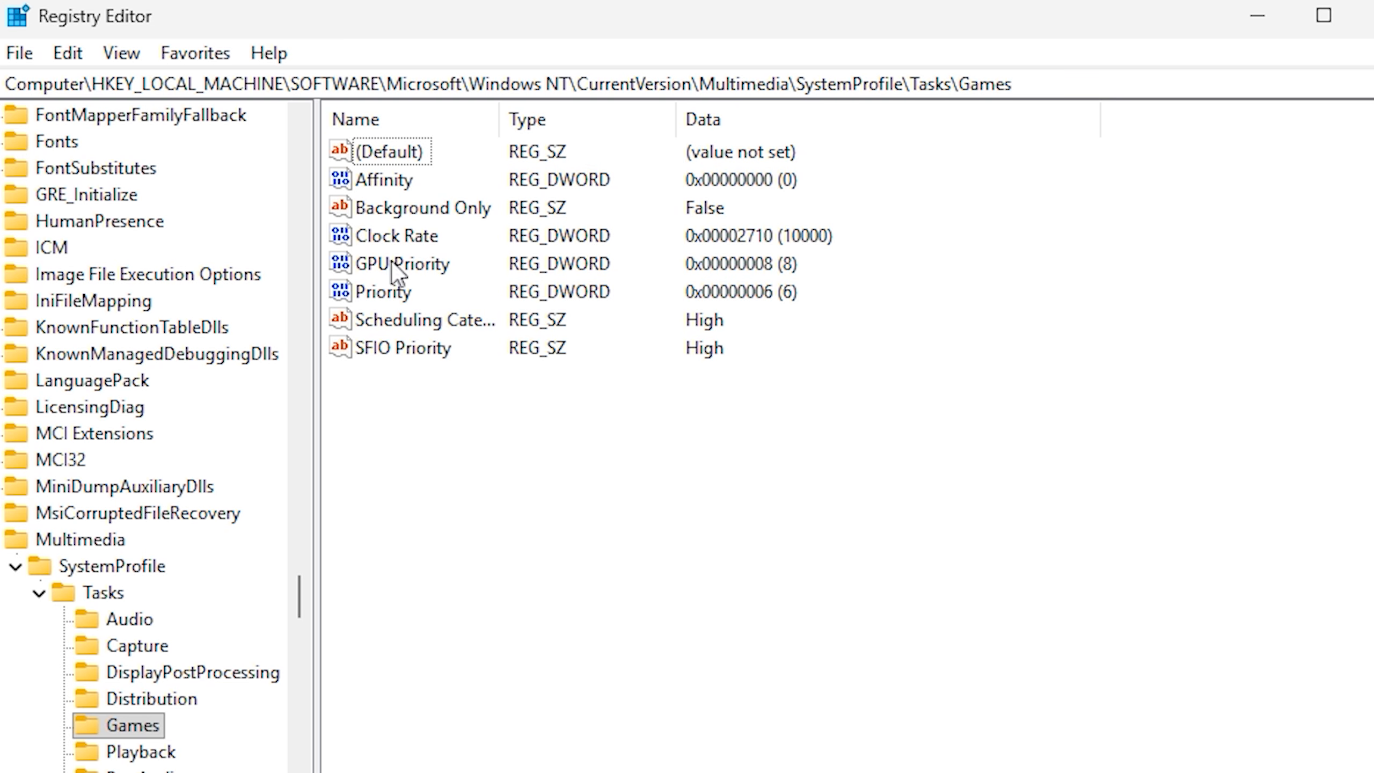
Set the GPU Priority value of the Games key to 8 in hexadecimal base and confirm it.
click(411, 264)
double_click(409, 264)
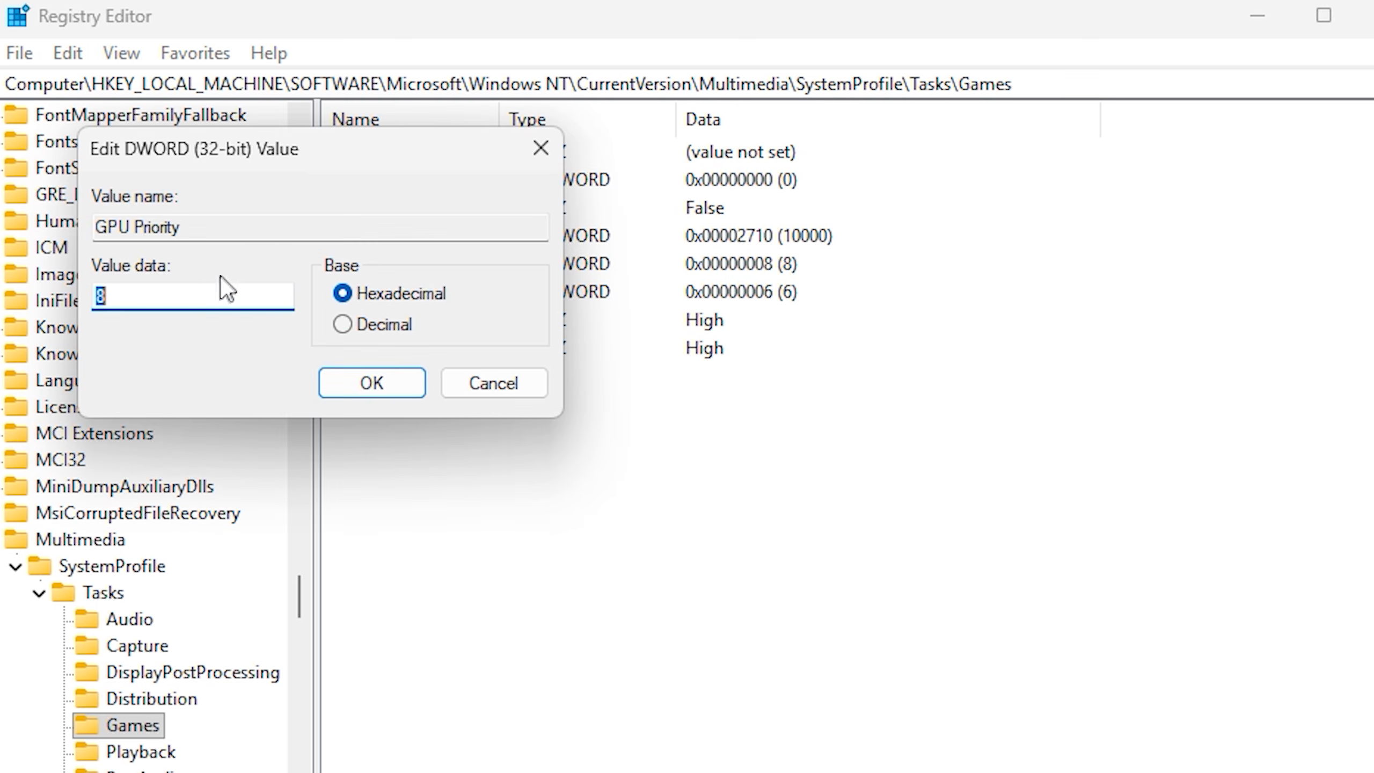
click(142, 295)
double_click(119, 298)
click(359, 387)
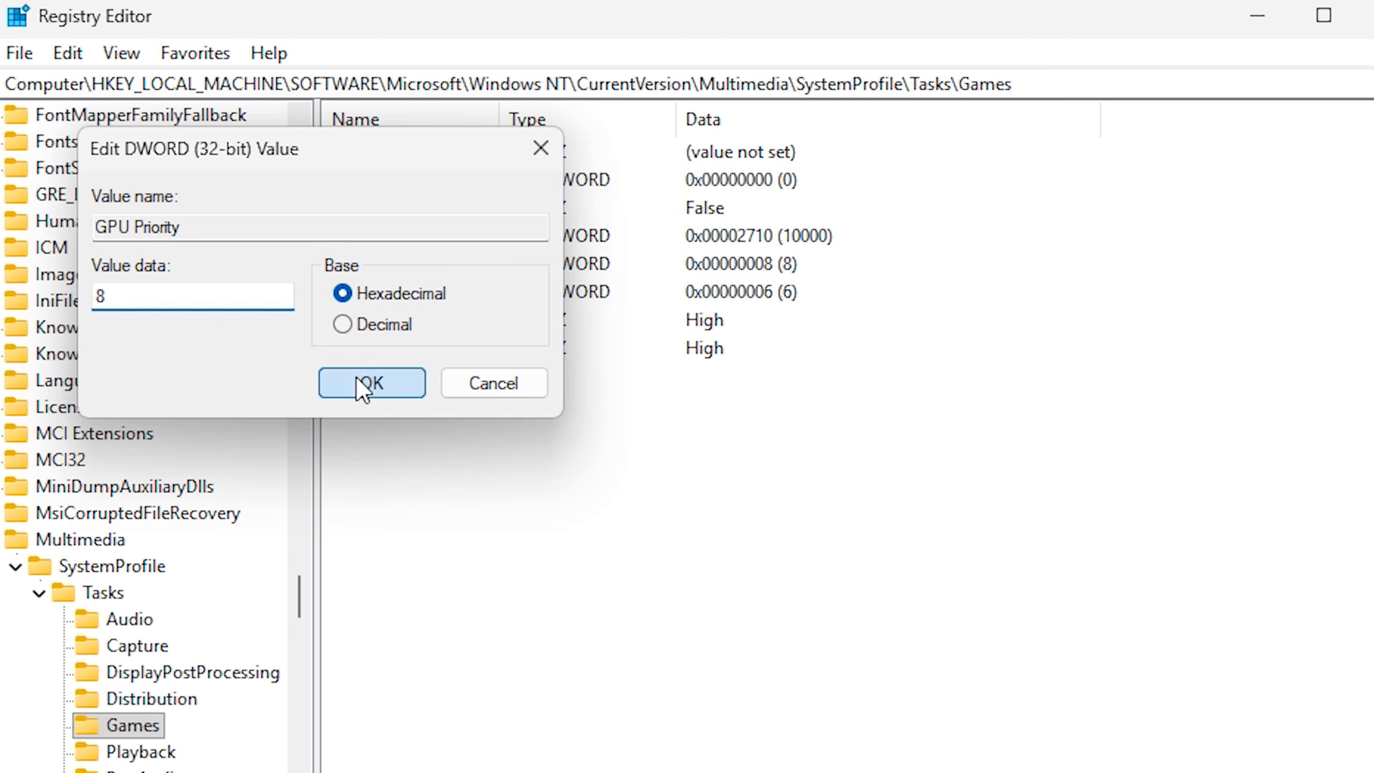
Set the Priority value of the Games key to 6 in hexadecimal base and confirm it.
double_click(391, 299)
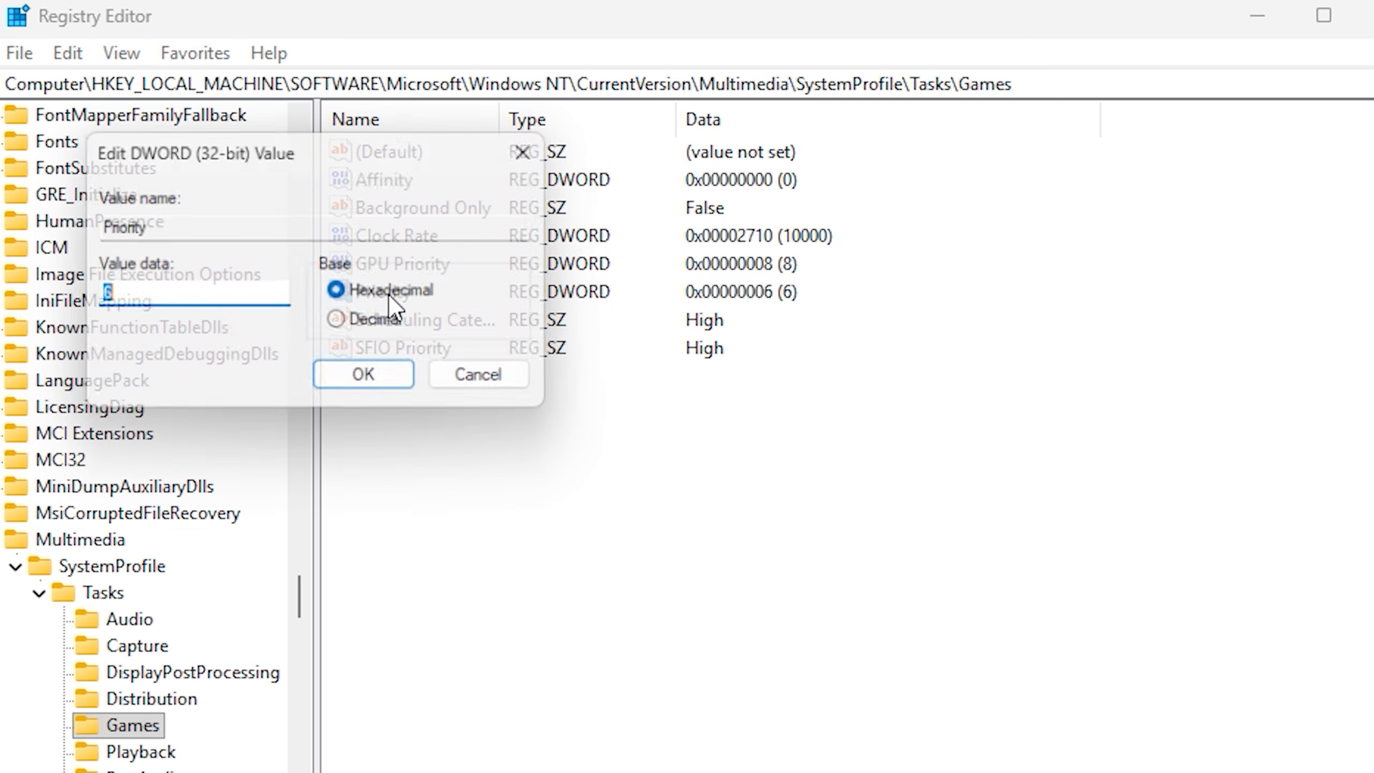
click(135, 297)
drag(134, 297, 96, 298)
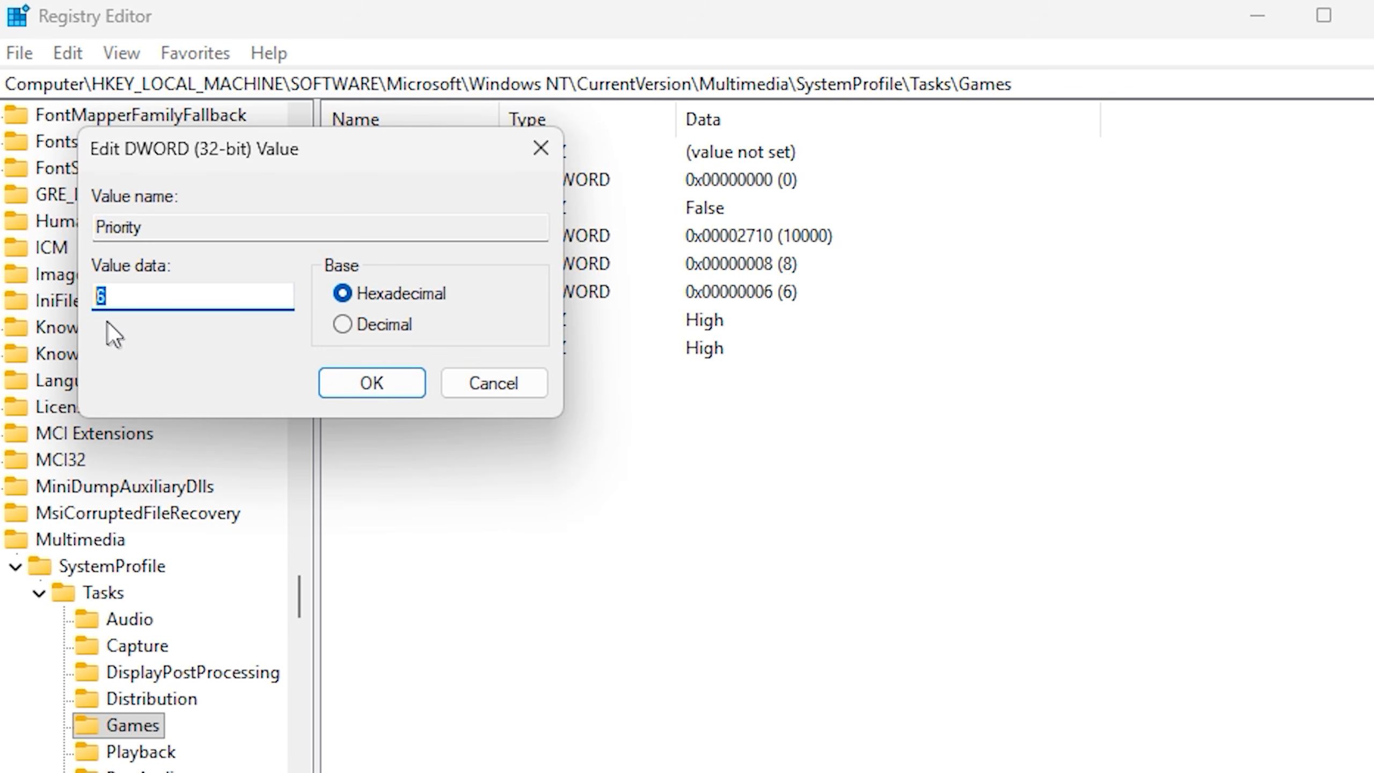
click(332, 371)
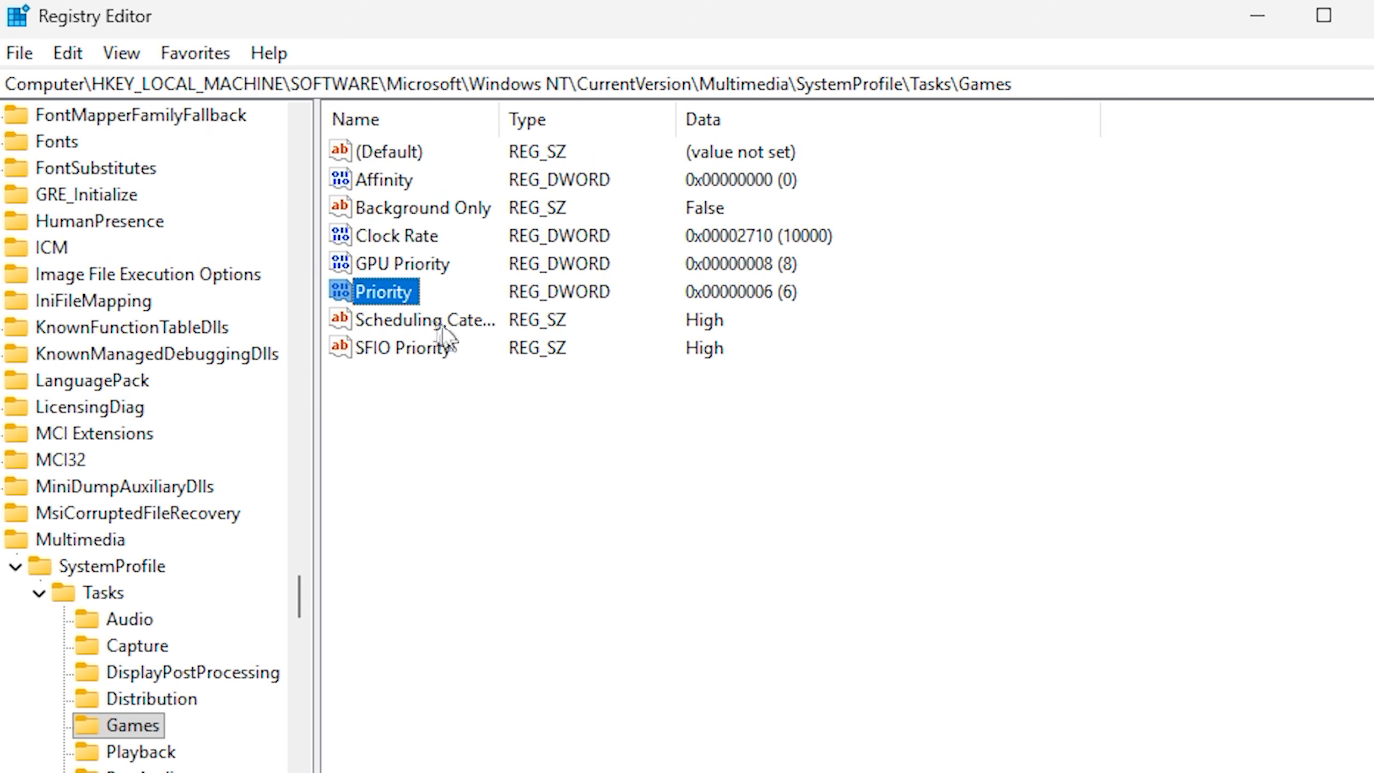
Set the Scheduling Category string of the Games key to High and confirm it.
click(389, 326)
double_click(406, 322)
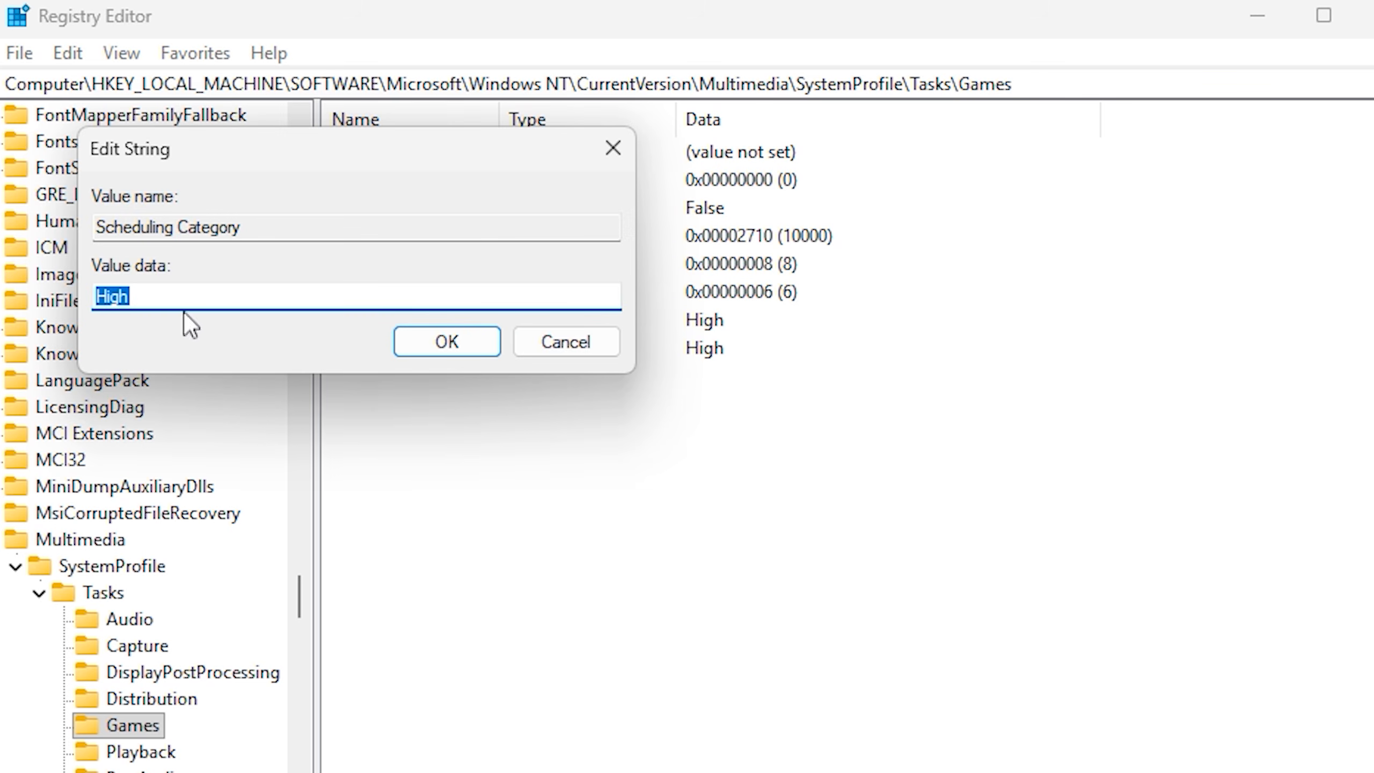
click(175, 292)
click(442, 346)
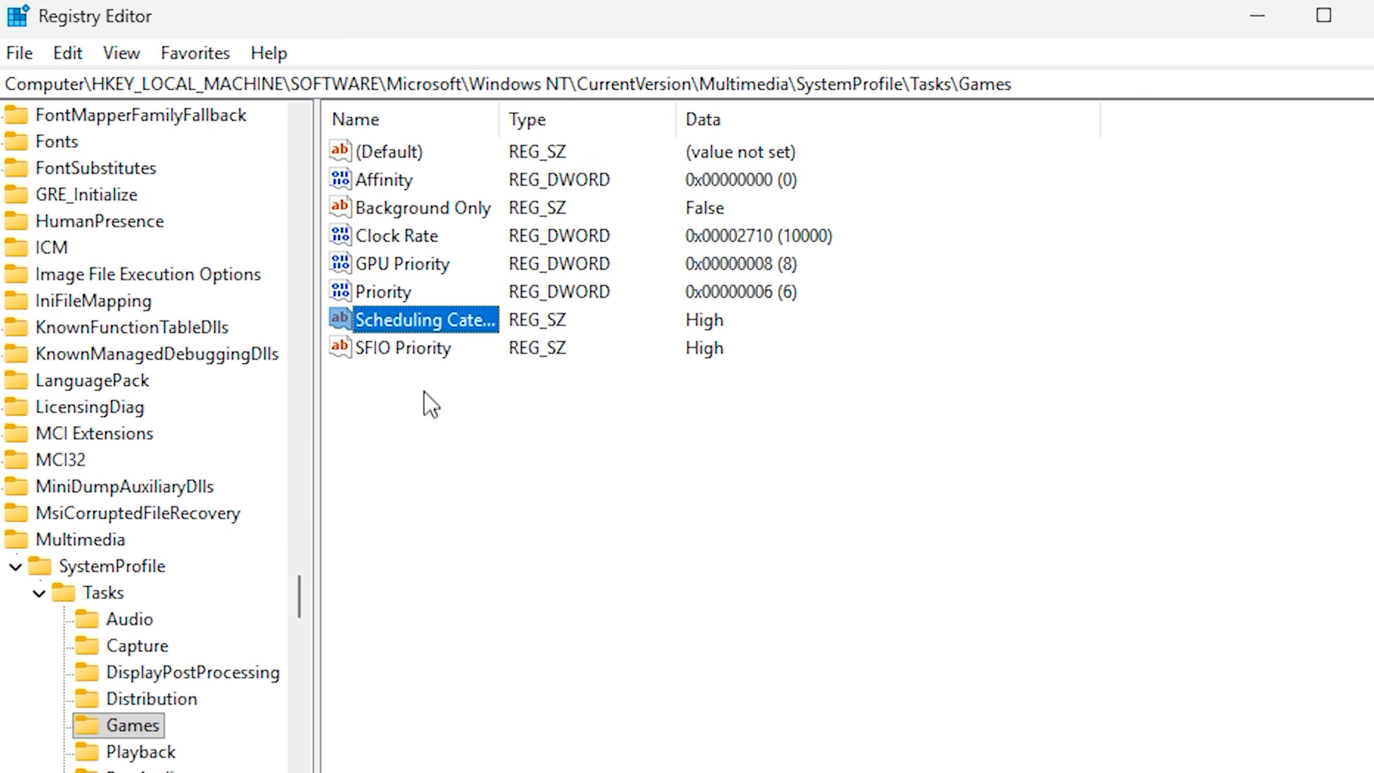
Set the SFIO Priority string of the Games key to High and confirm it.
click(409, 355)
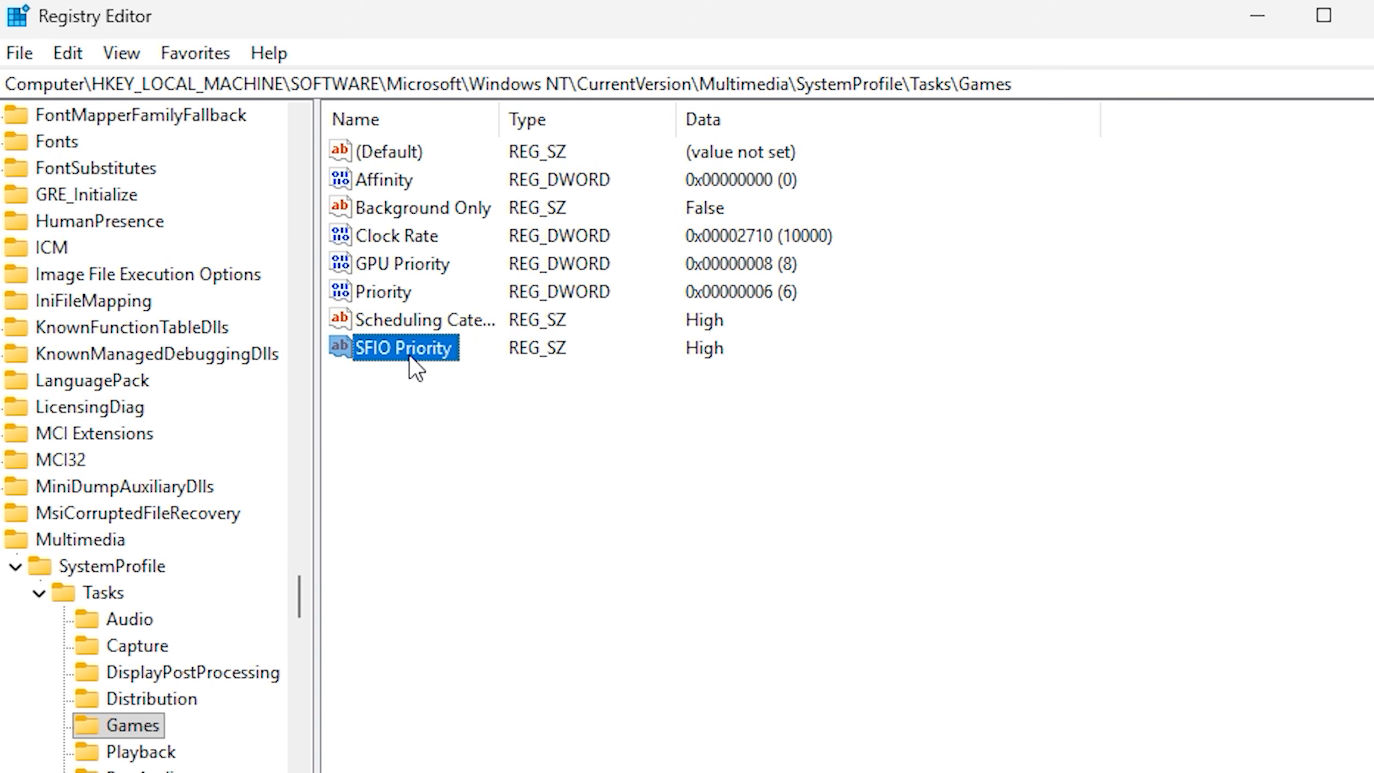
double_click(409, 355)
click(184, 298)
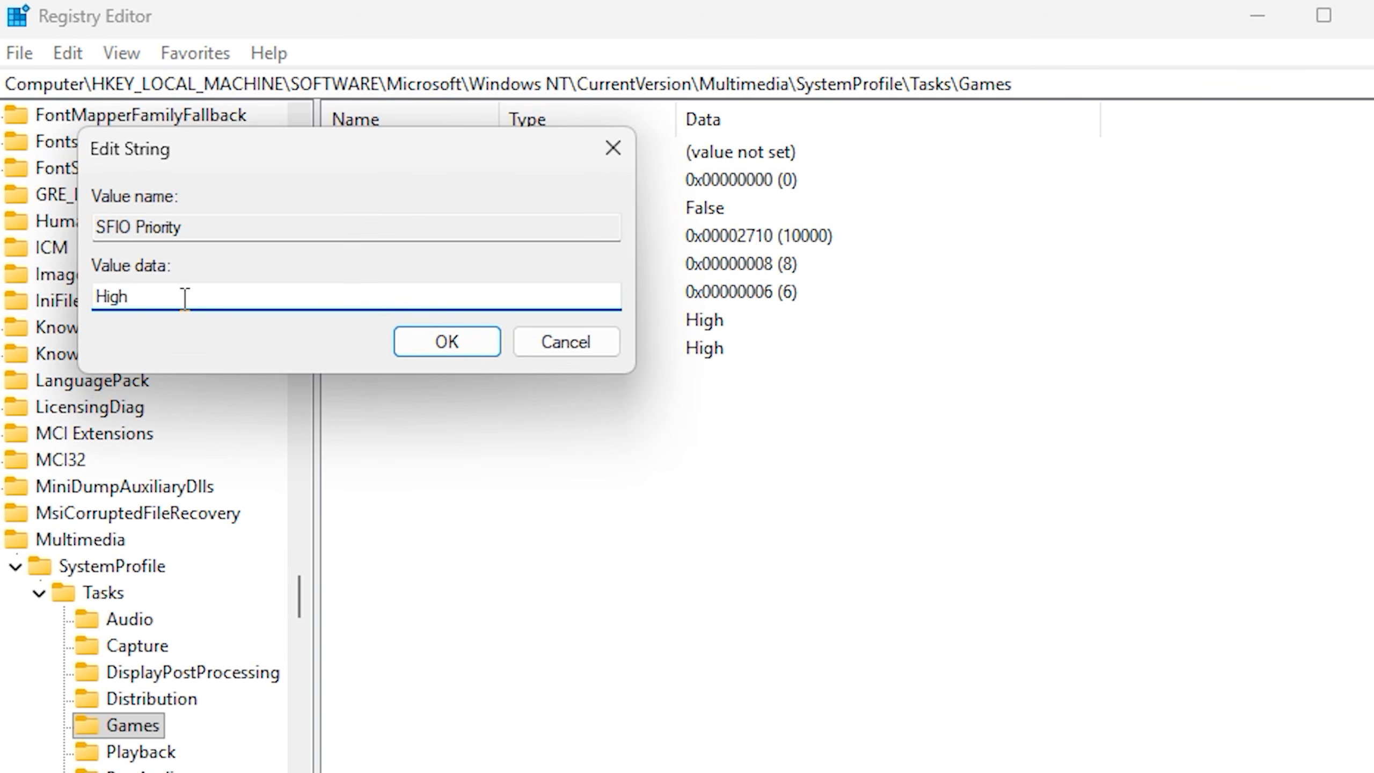
click(415, 348)
click(424, 419)
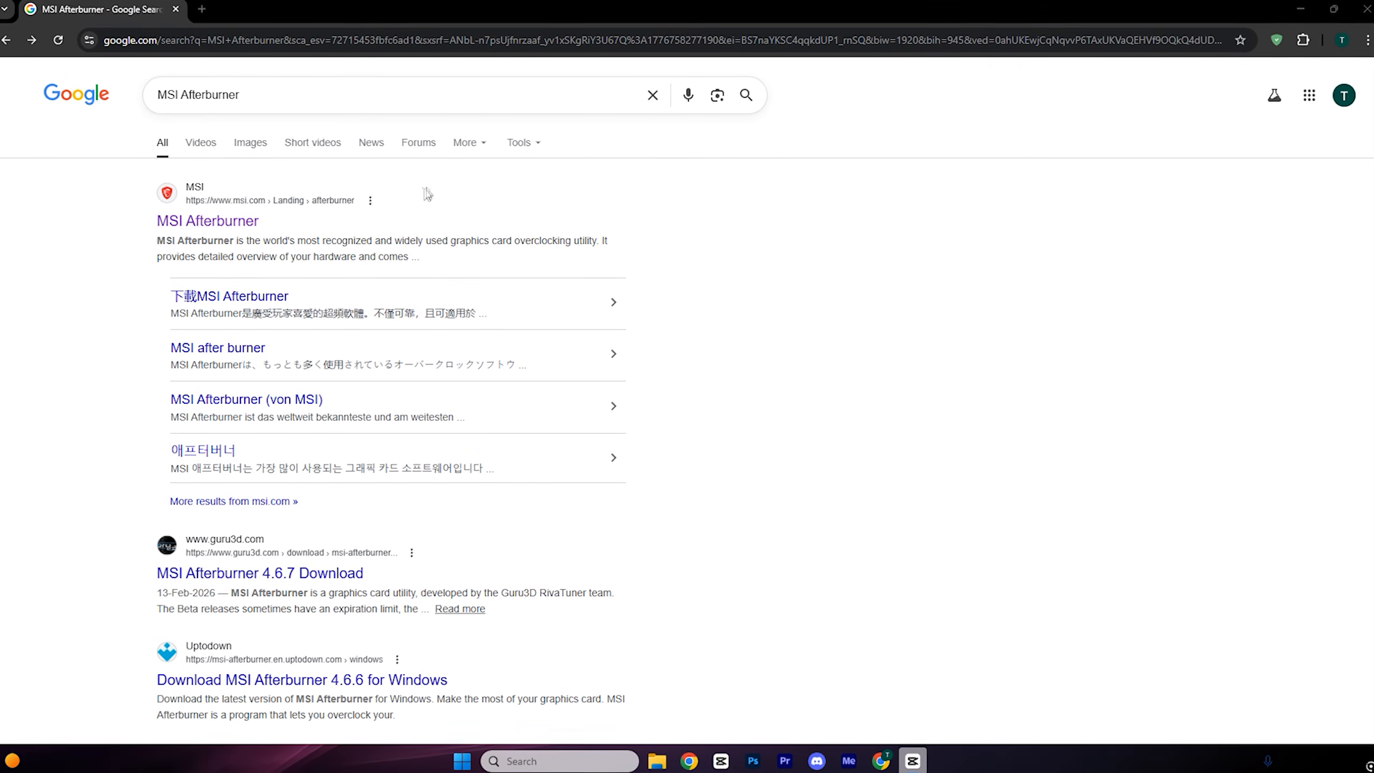
Switch to the browser and open MSI's official page from the MSI Afterburner search results.
drag(274, 96, 83, 111)
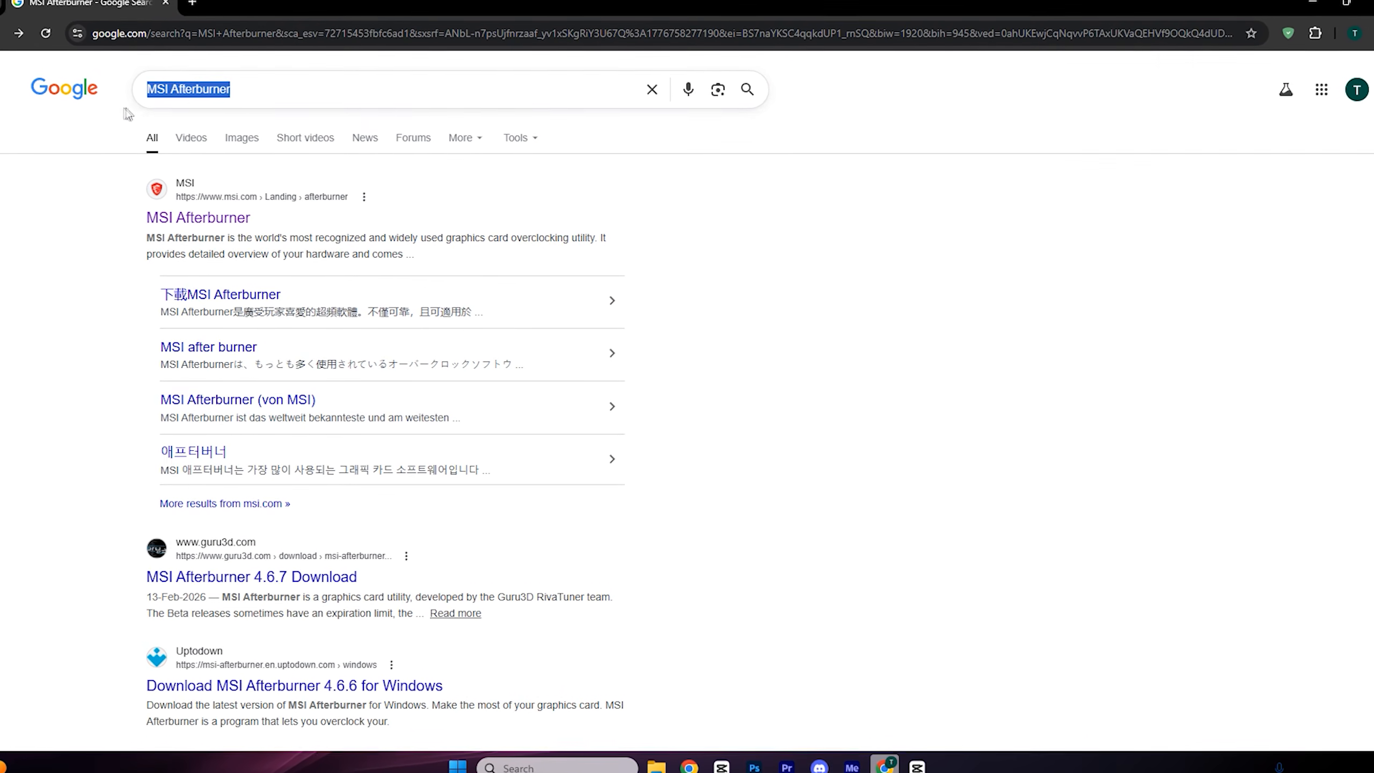
click(193, 209)
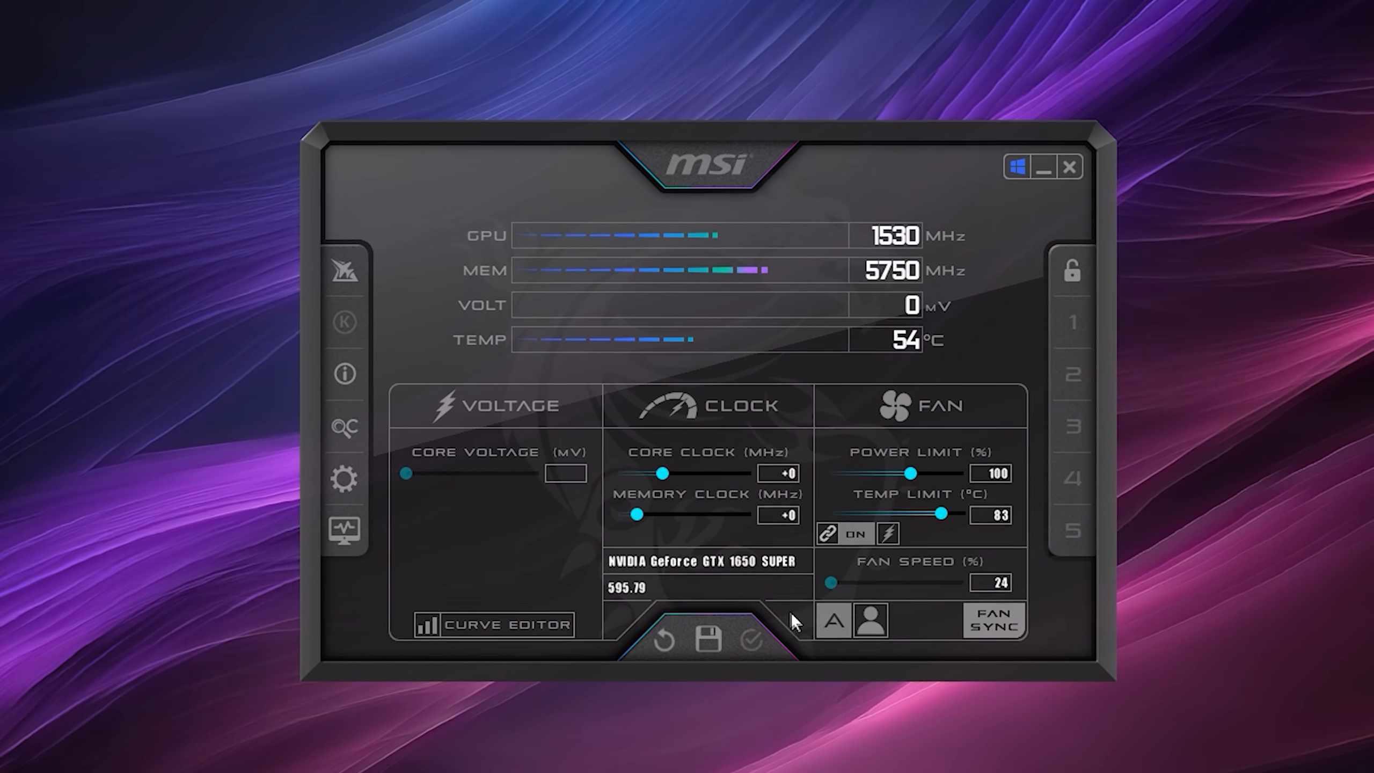
In MSI Afterburner, raise the power limit to 120% with the linked temperature limit at 87 °C and apply it.
drag(920, 477, 992, 482)
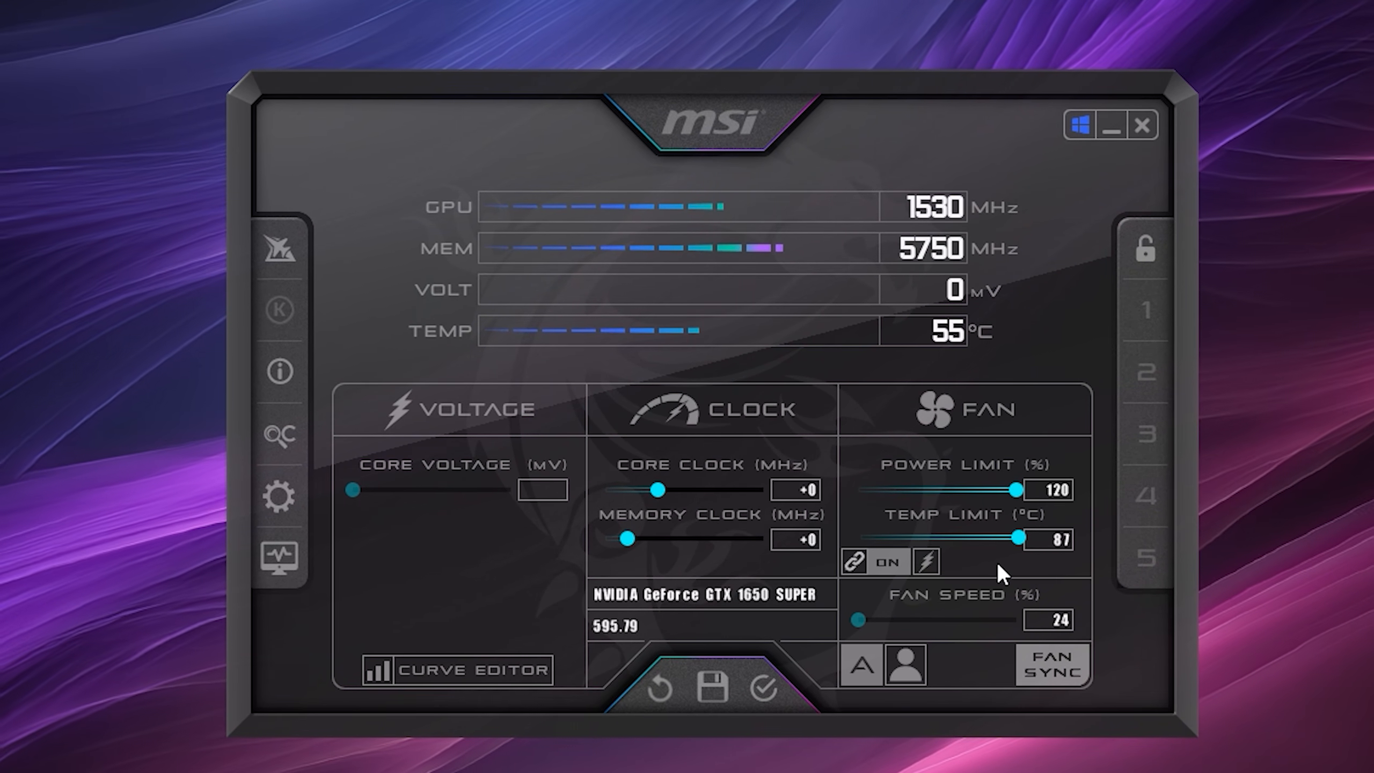
click(764, 688)
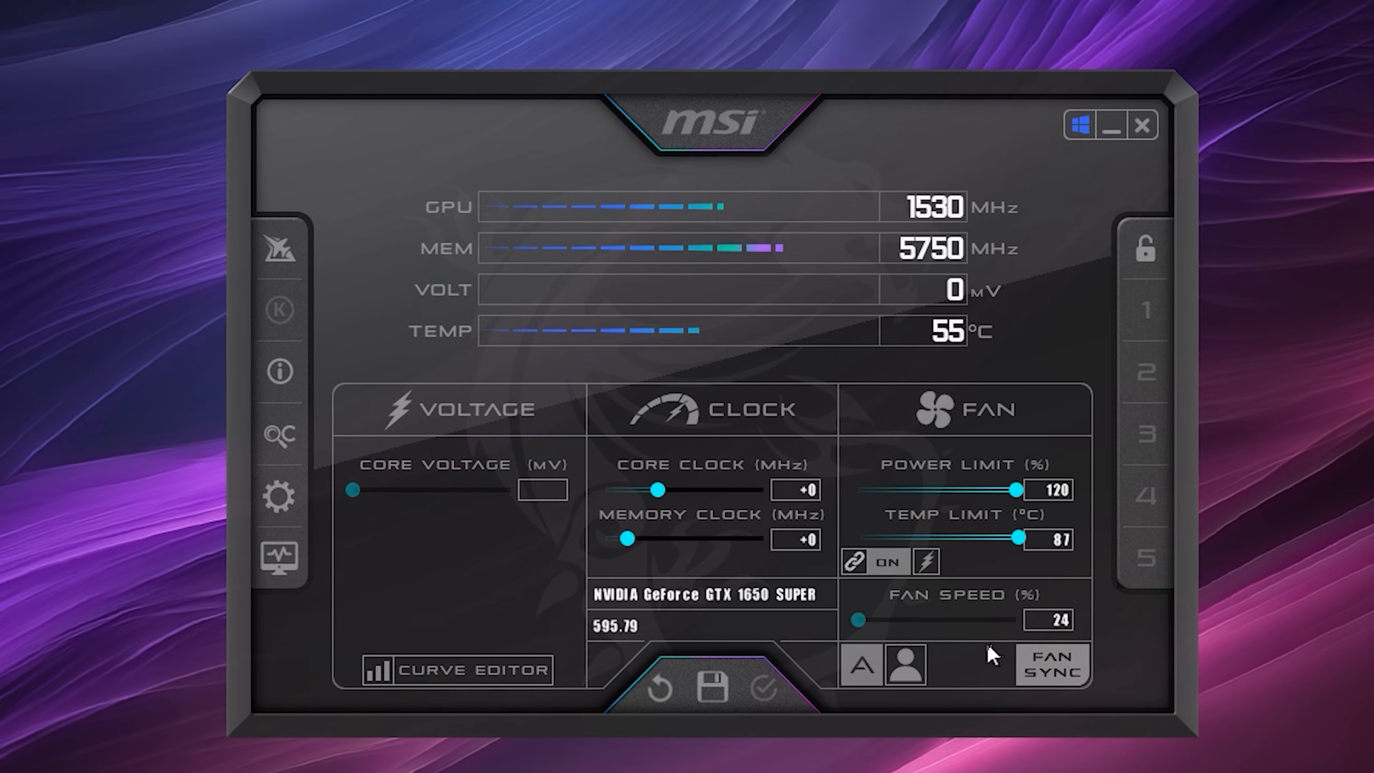
Turn off automatic fan control, set the fan speed to 75% and apply it.
click(856, 669)
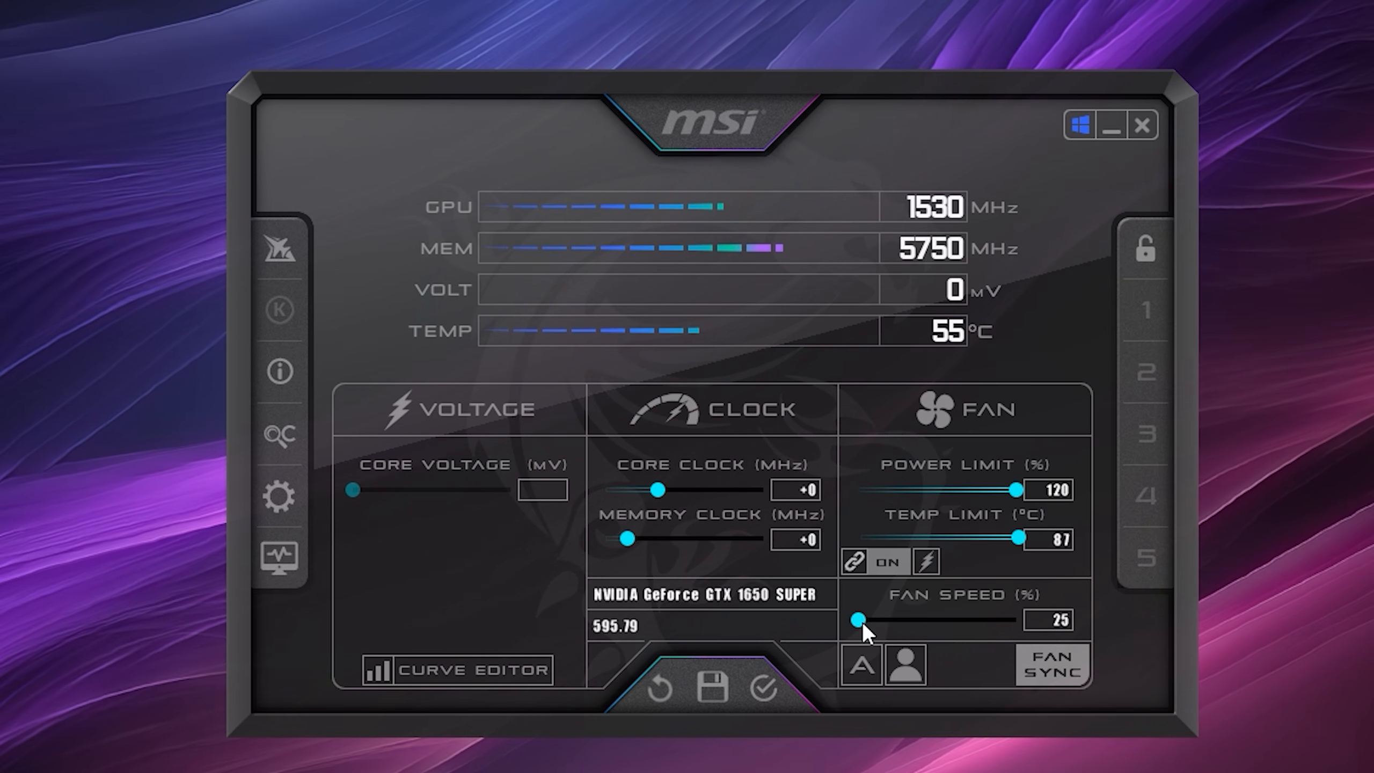
drag(862, 621, 968, 621)
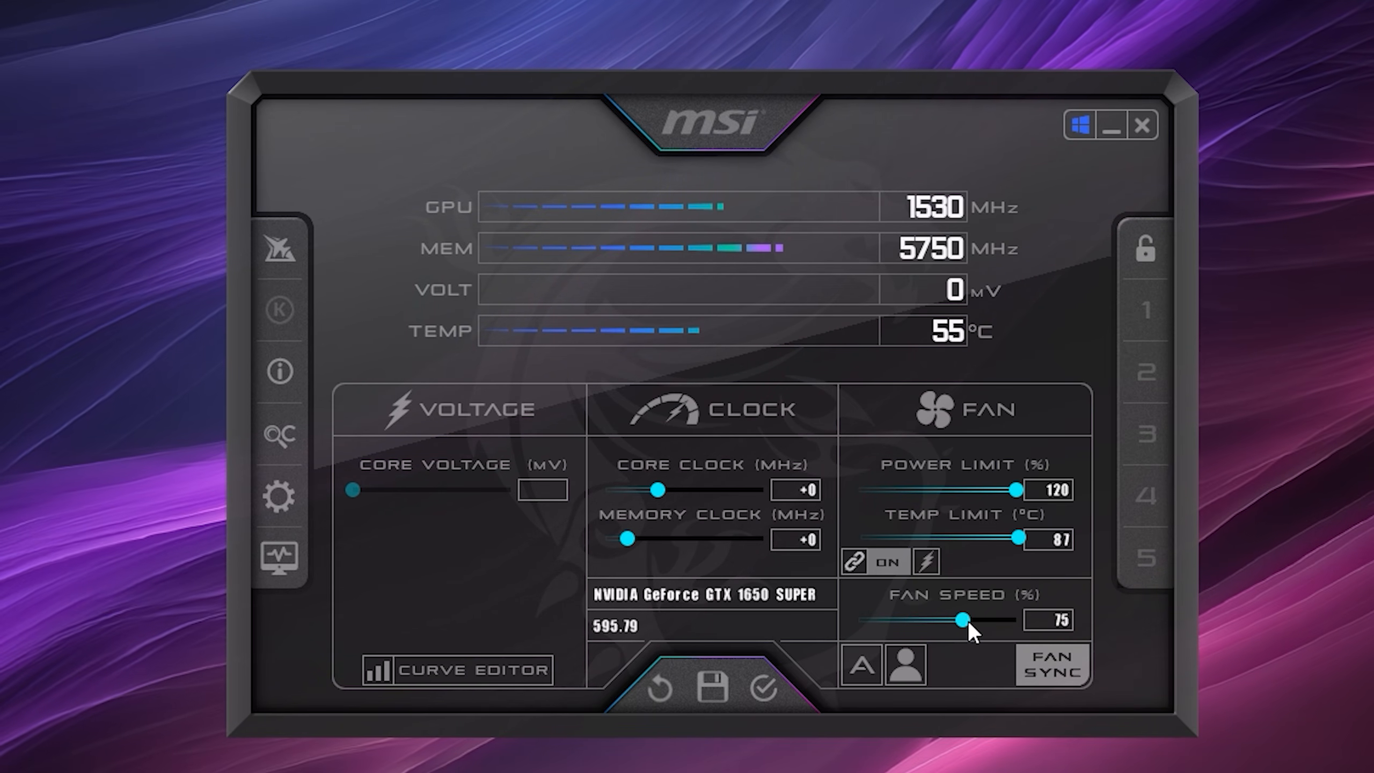
click(754, 681)
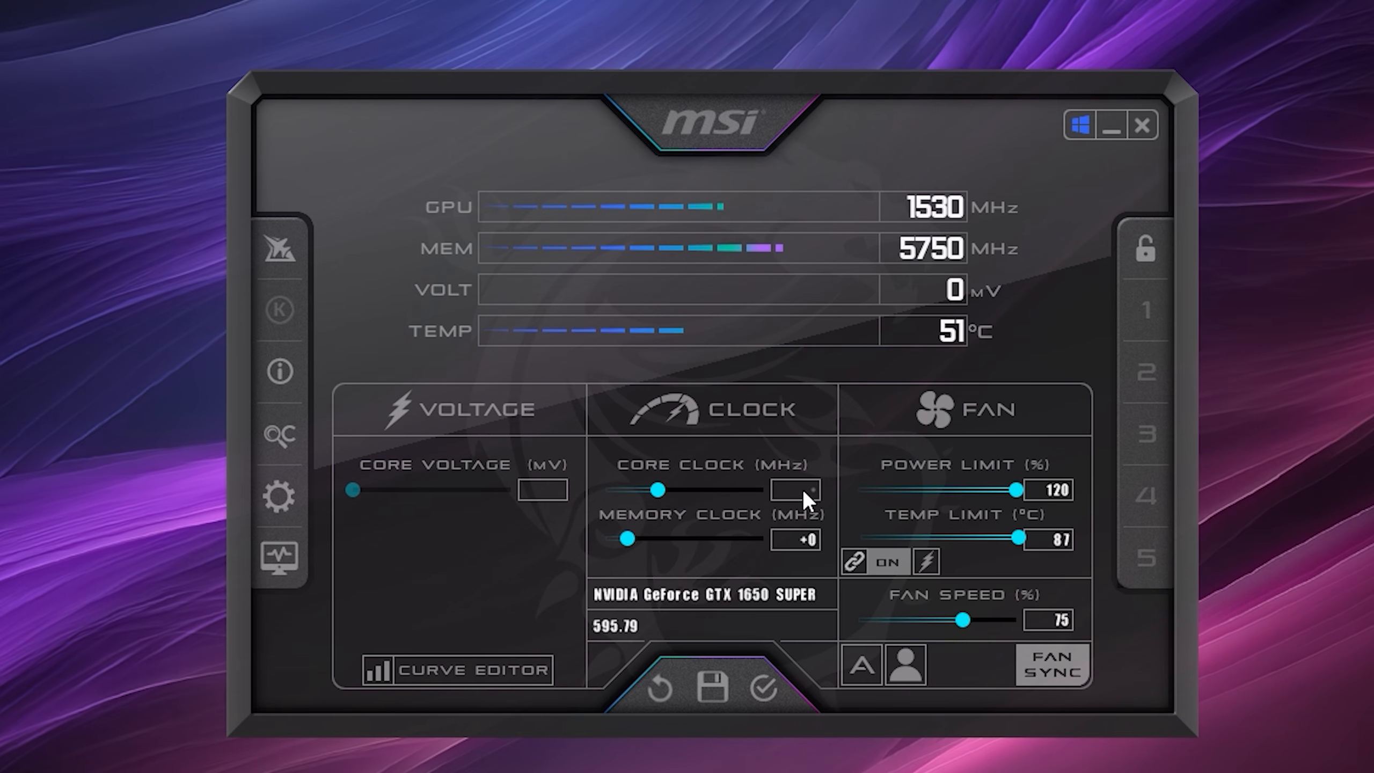
Raise the core clock offset in stages to +20, +40 and finally +140 MHz.
text(20)
key(Return)
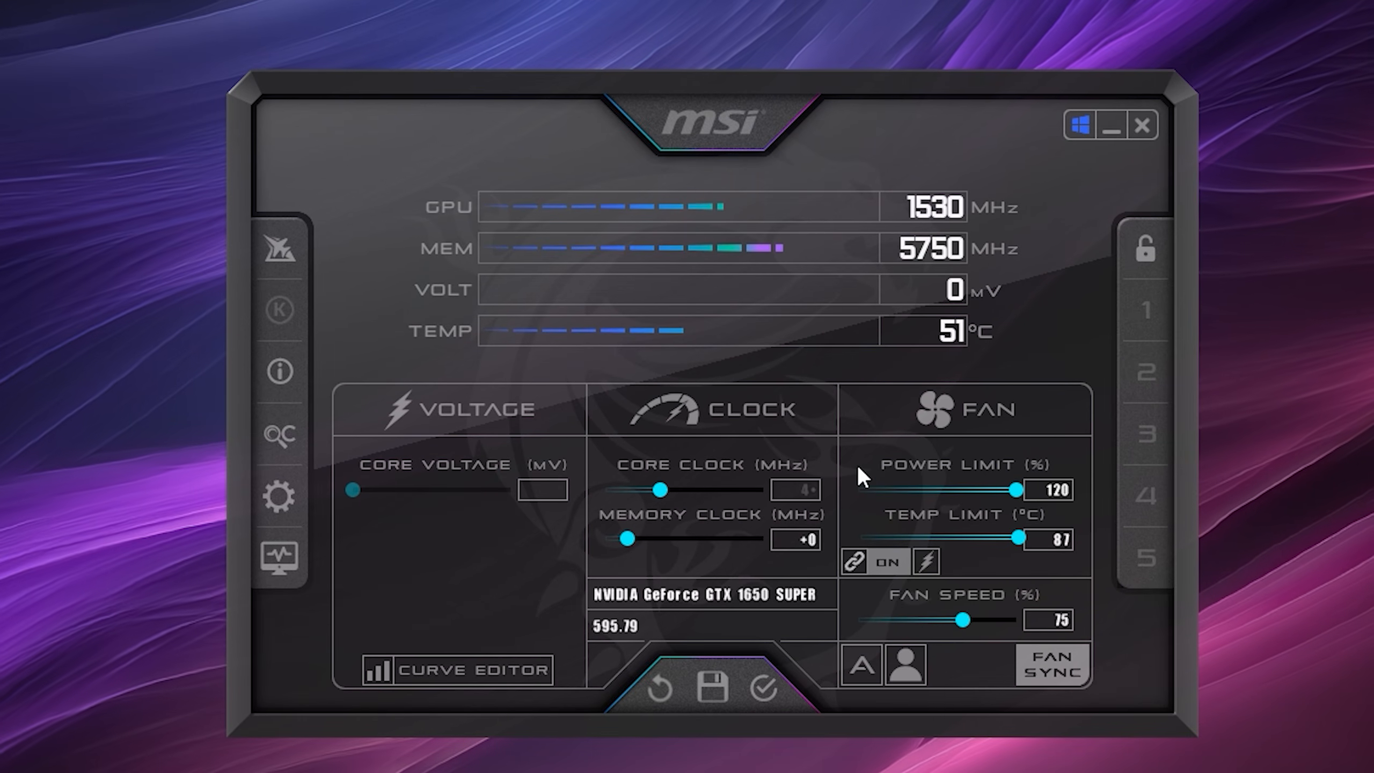
text(0)
key(Return)
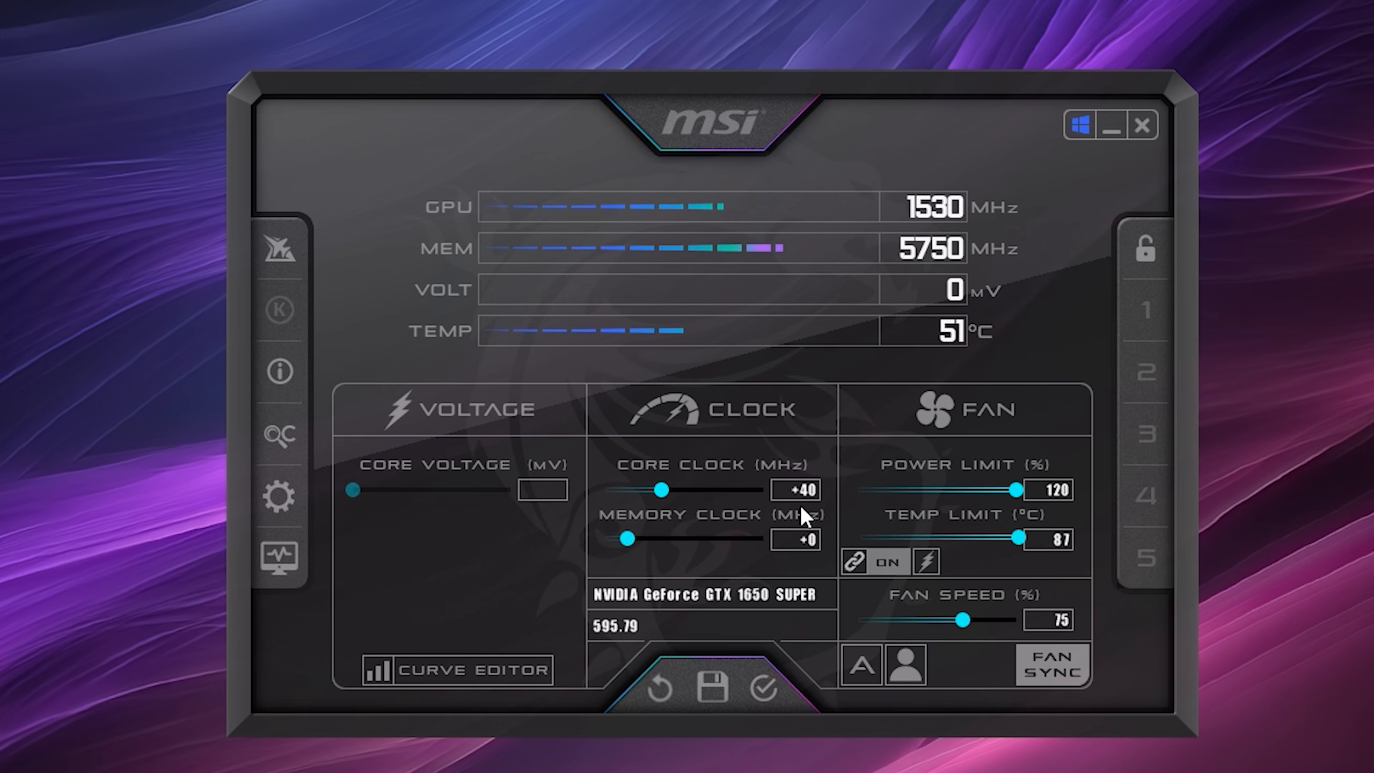
click(805, 485)
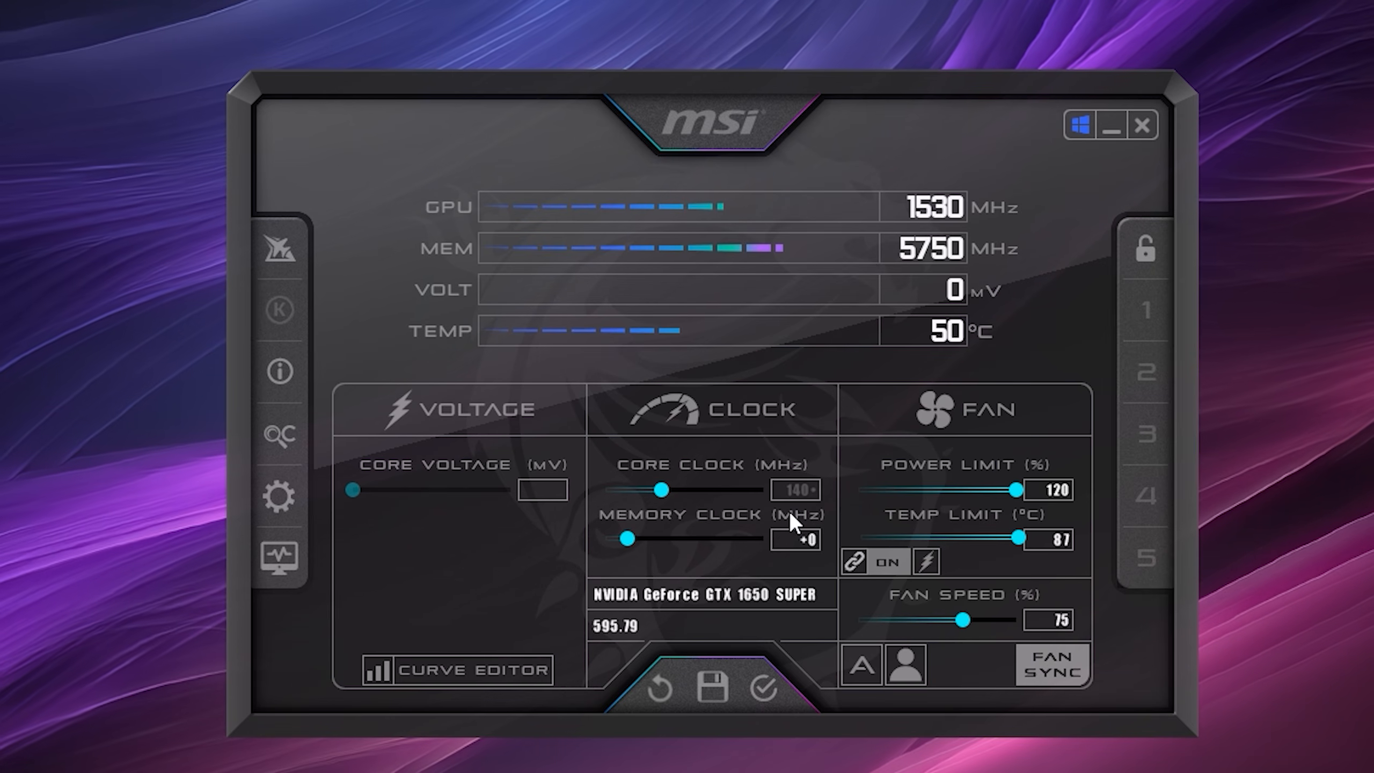
key(Return)
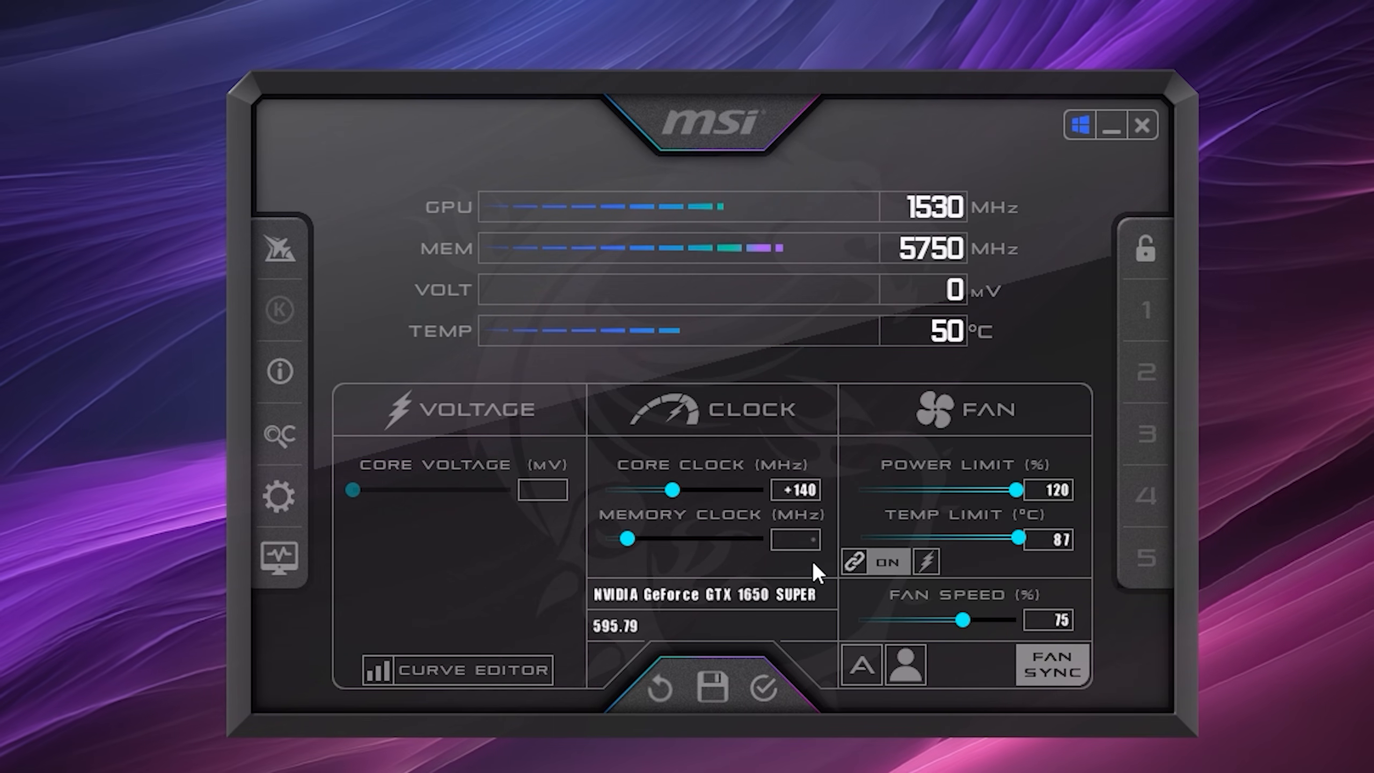
Set the memory clock offset to +100 MHz and start saving the overclock settings.
key(Return)
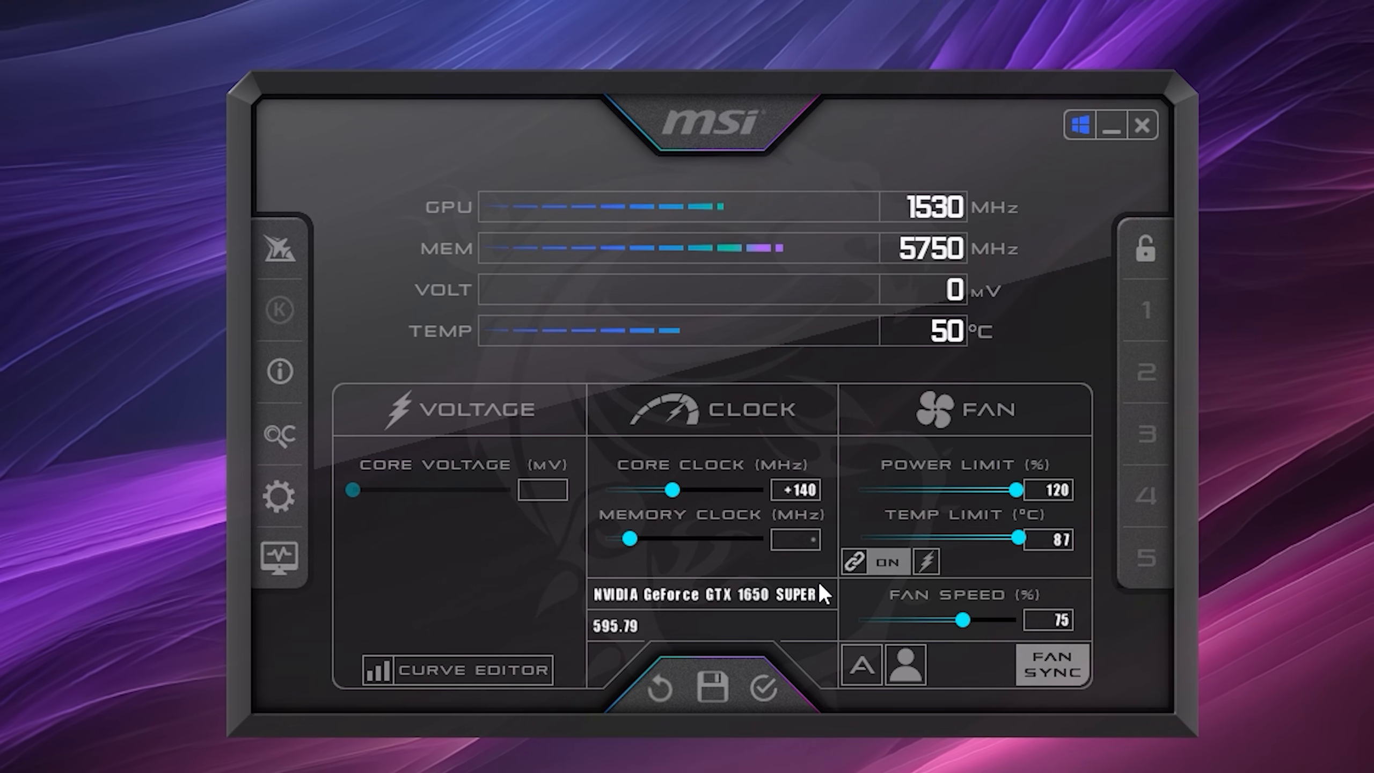
text(100)
key(Return)
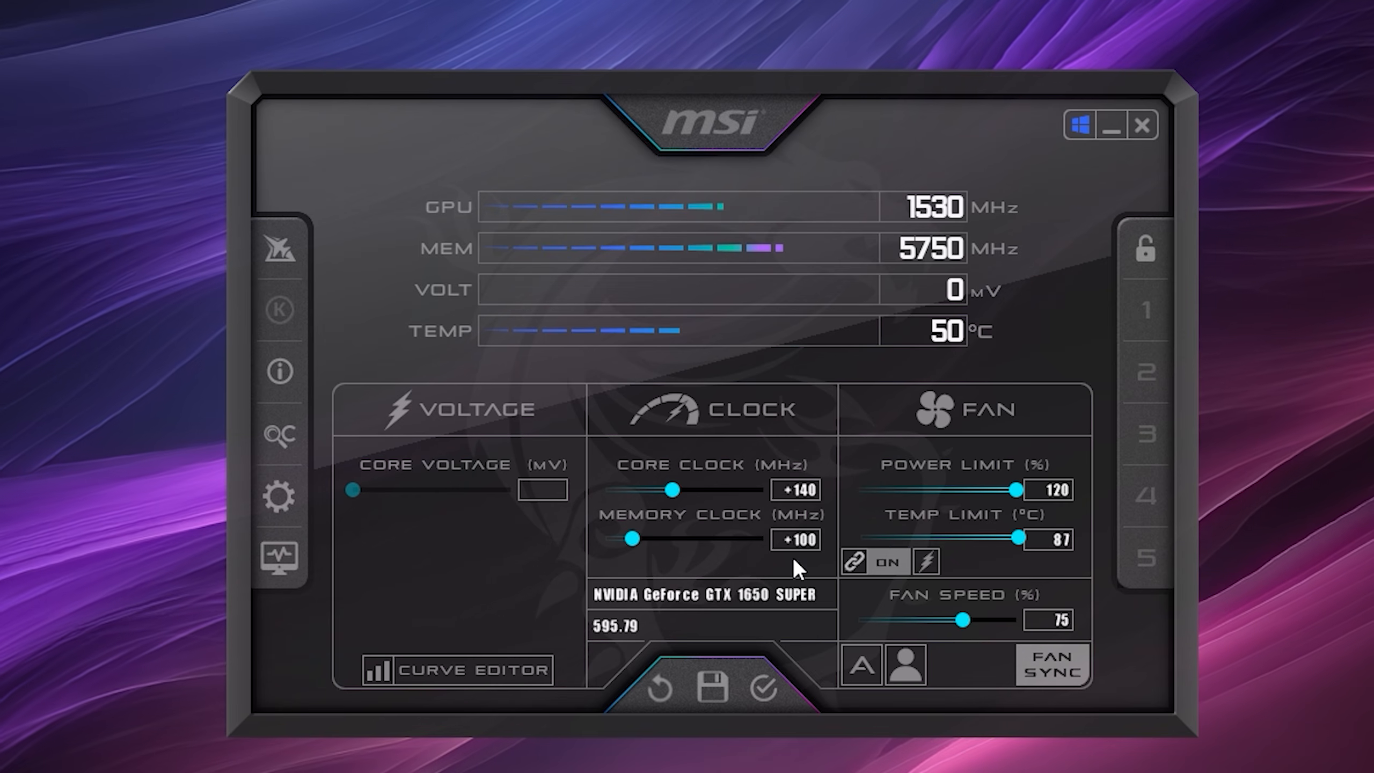
click(711, 689)
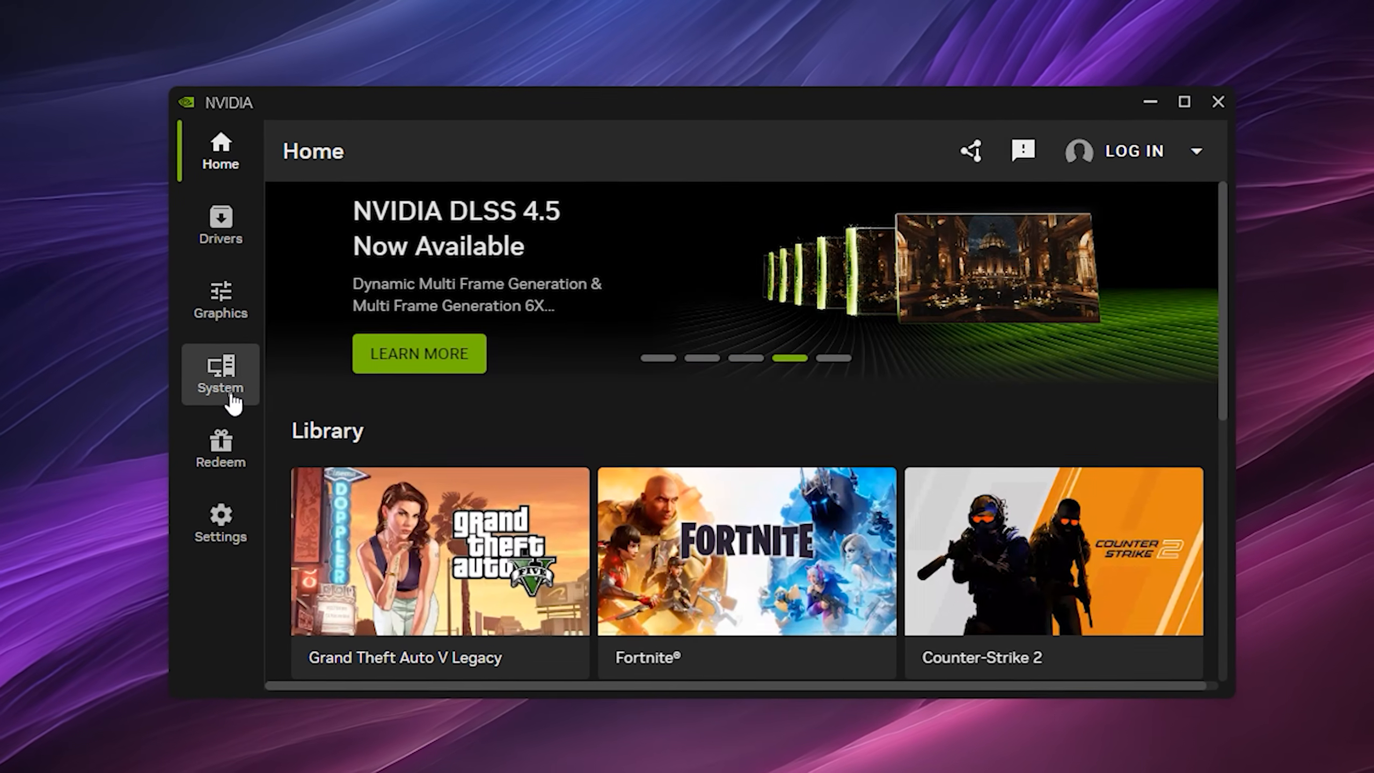
Switch to the NVIDIA app and examine the system's performance statistics, automatic tuning and performance limits.
click(222, 397)
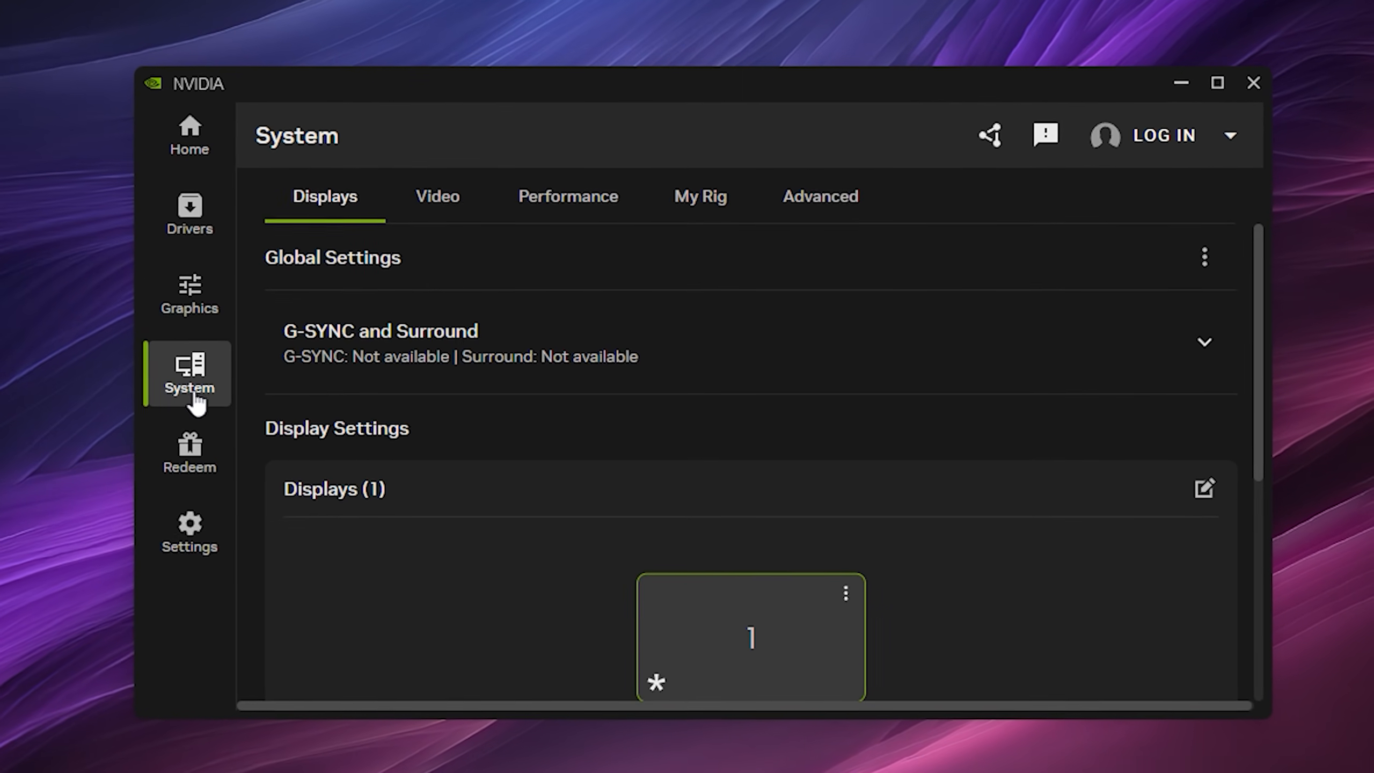
click(555, 195)
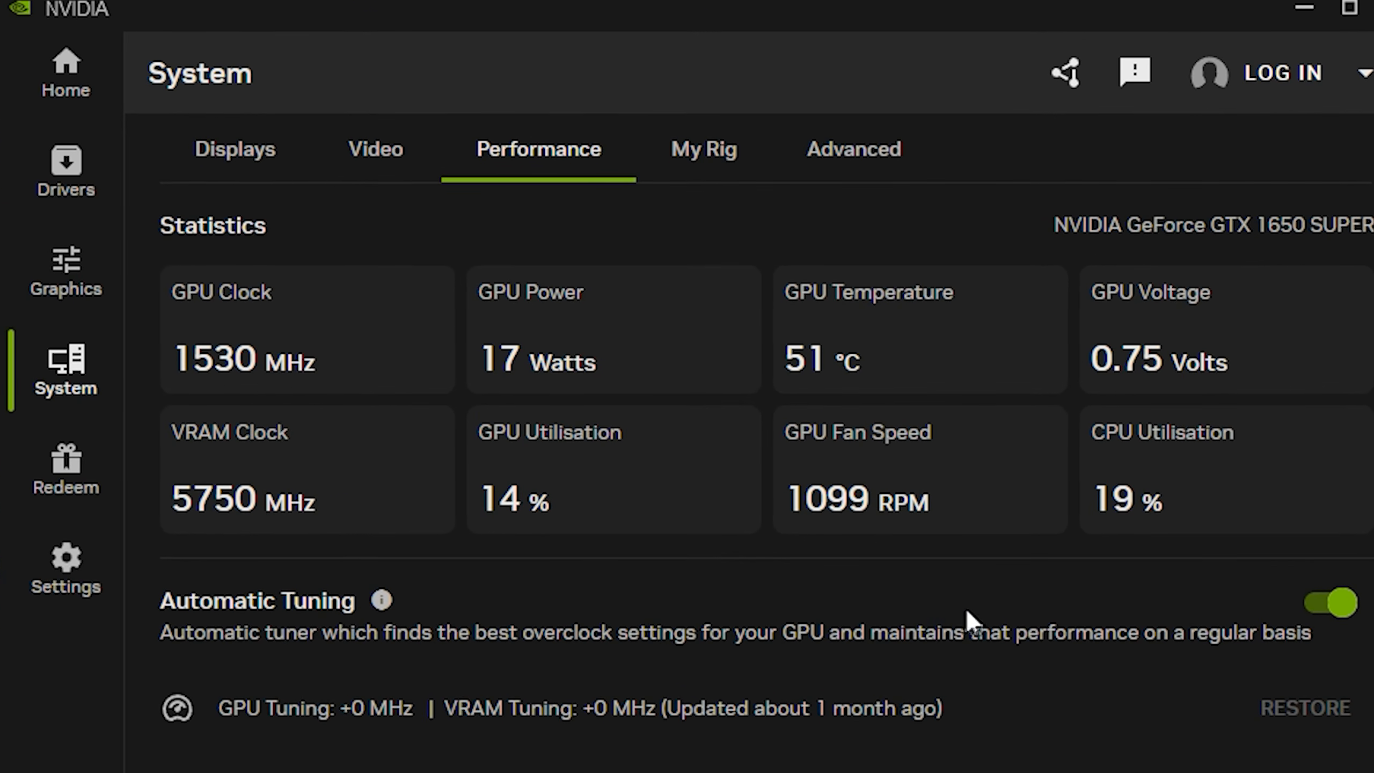
scroll(952, 618, down, 3)
scroll(936, 617, down, 3)
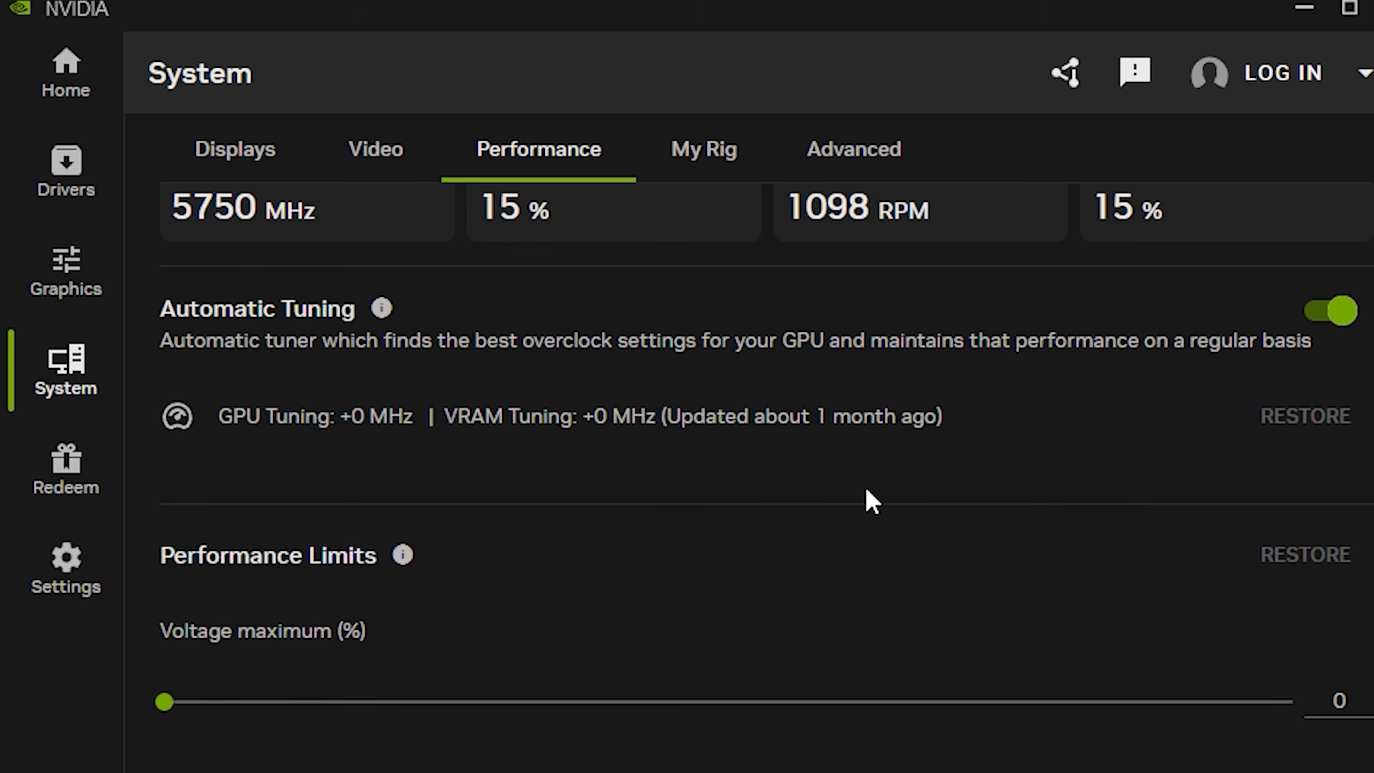
scroll(866, 490, down, 1)
scroll(867, 492, down, 4)
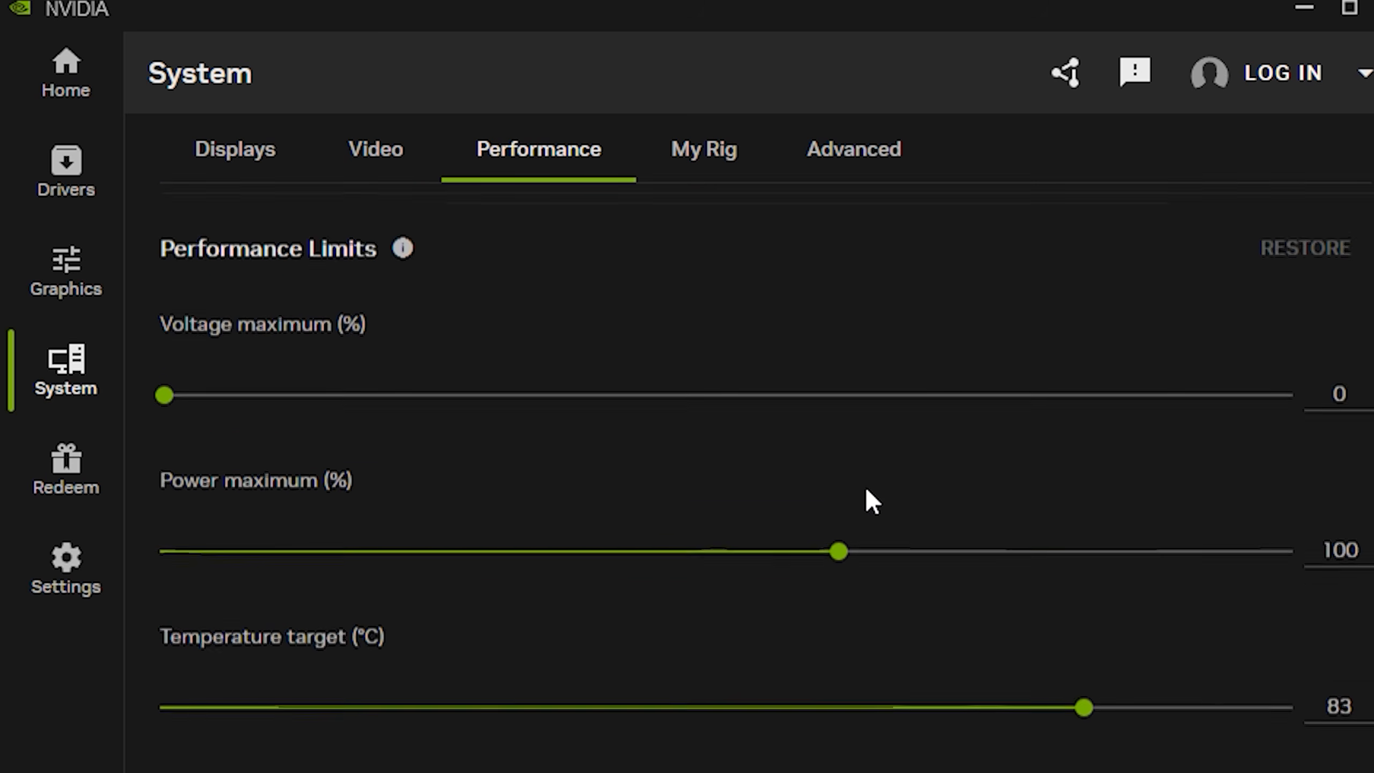
scroll(867, 492, down, 2)
scroll(837, 562, up, 5)
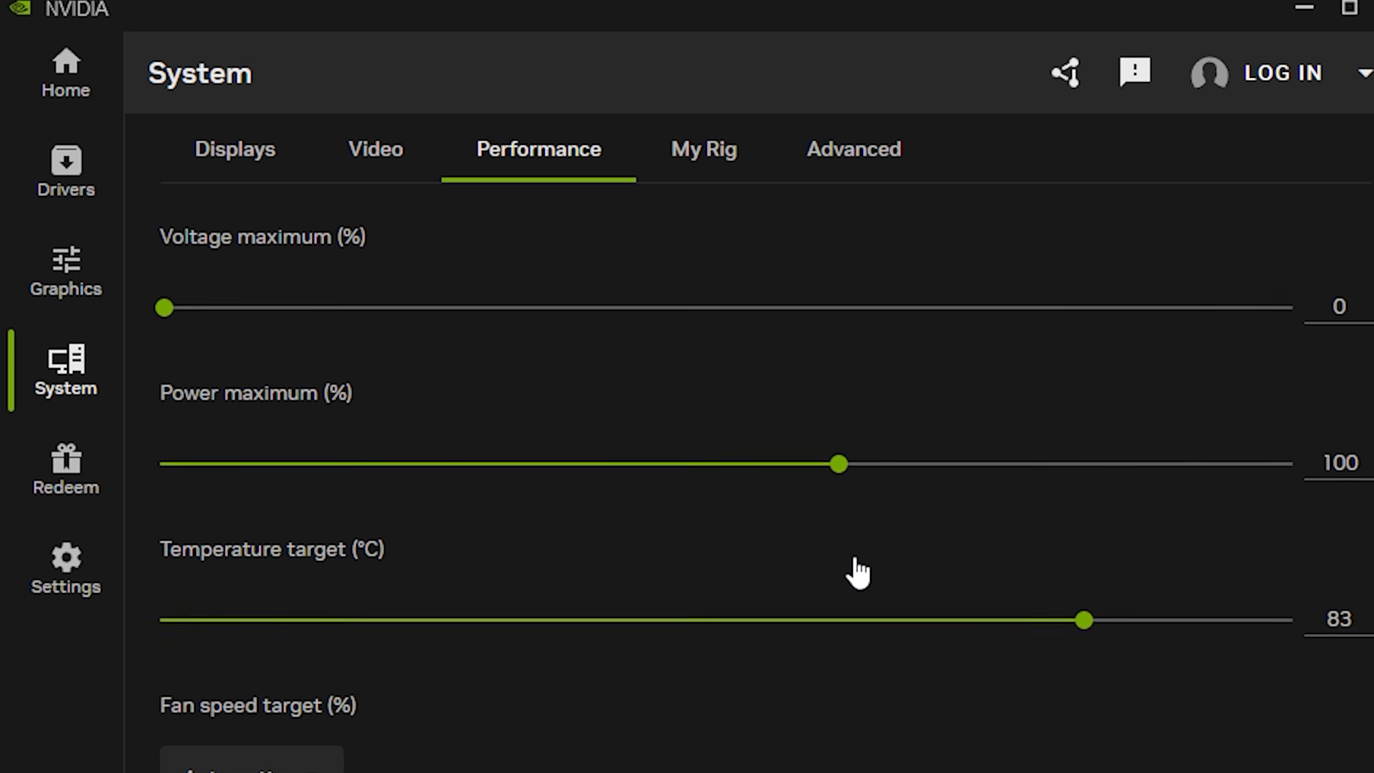
scroll(852, 563, up, 5)
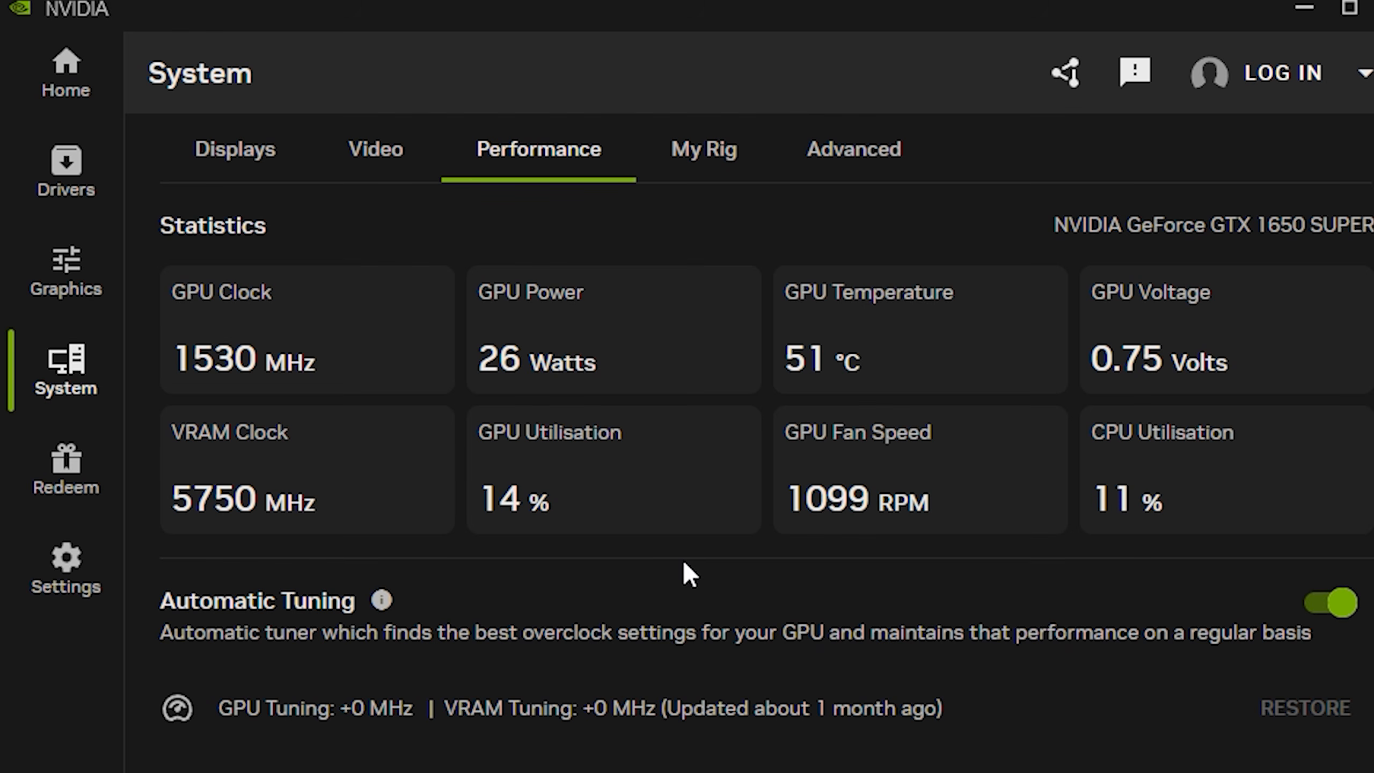
Review the voltage, power and temperature limits in the NVIDIA app and keep the fan speed target on Automatic.
scroll(683, 559, down, 7)
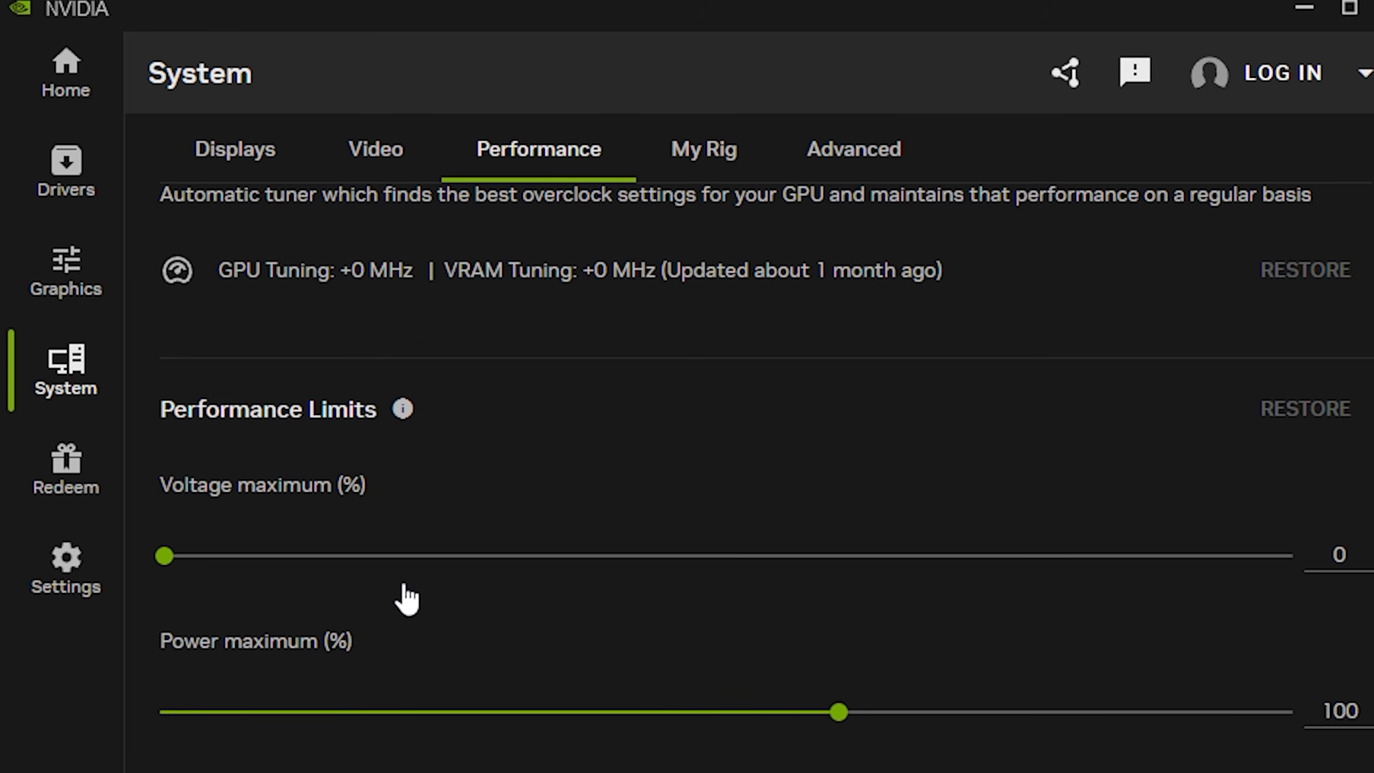
scroll(407, 600, down, 2)
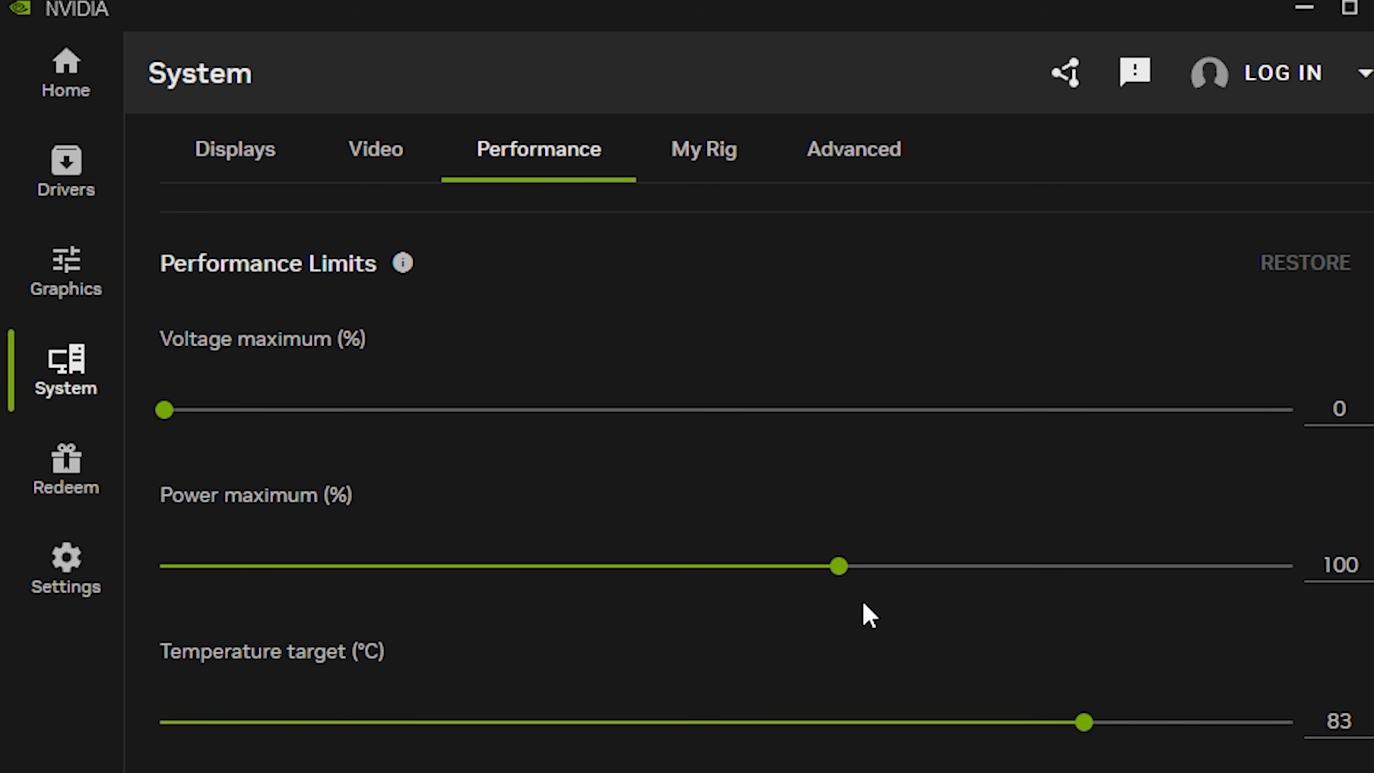
scroll(865, 605, down, 3)
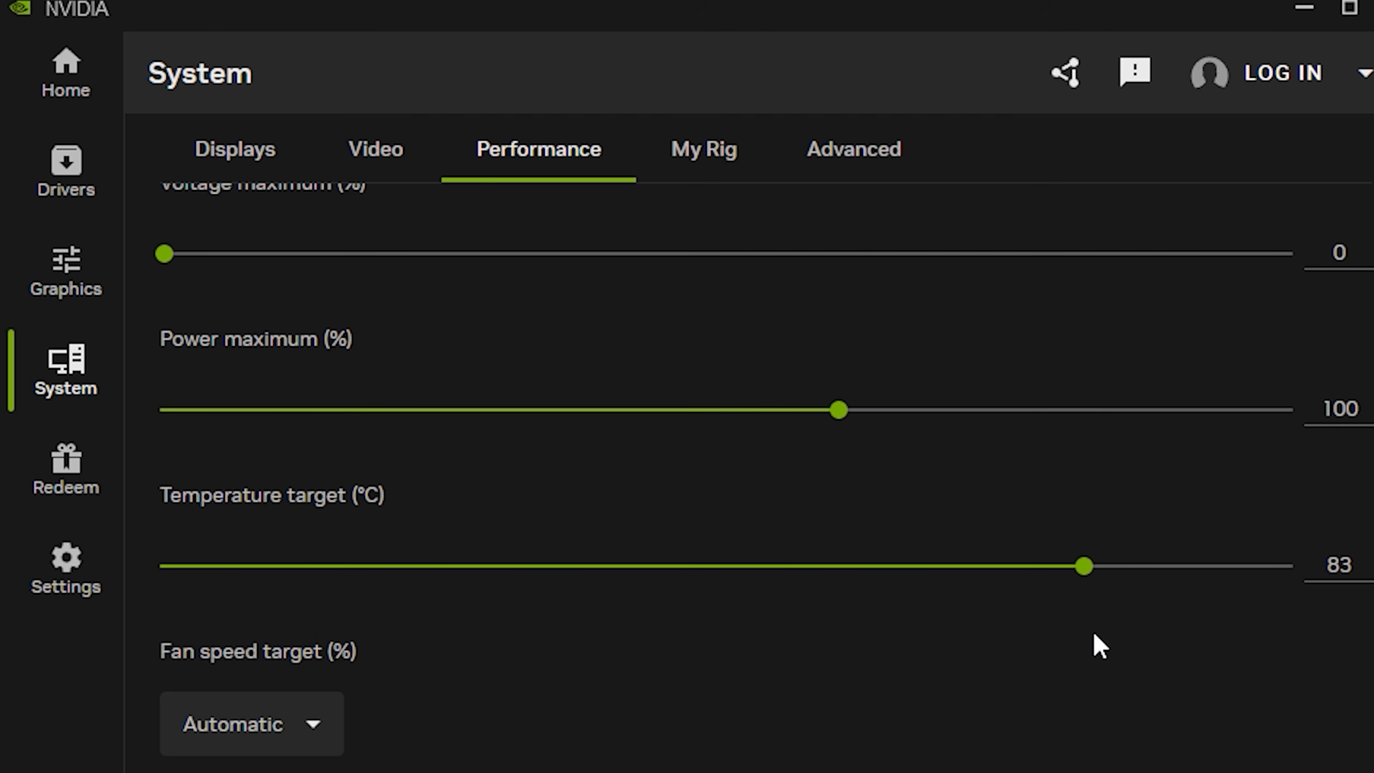
click(286, 725)
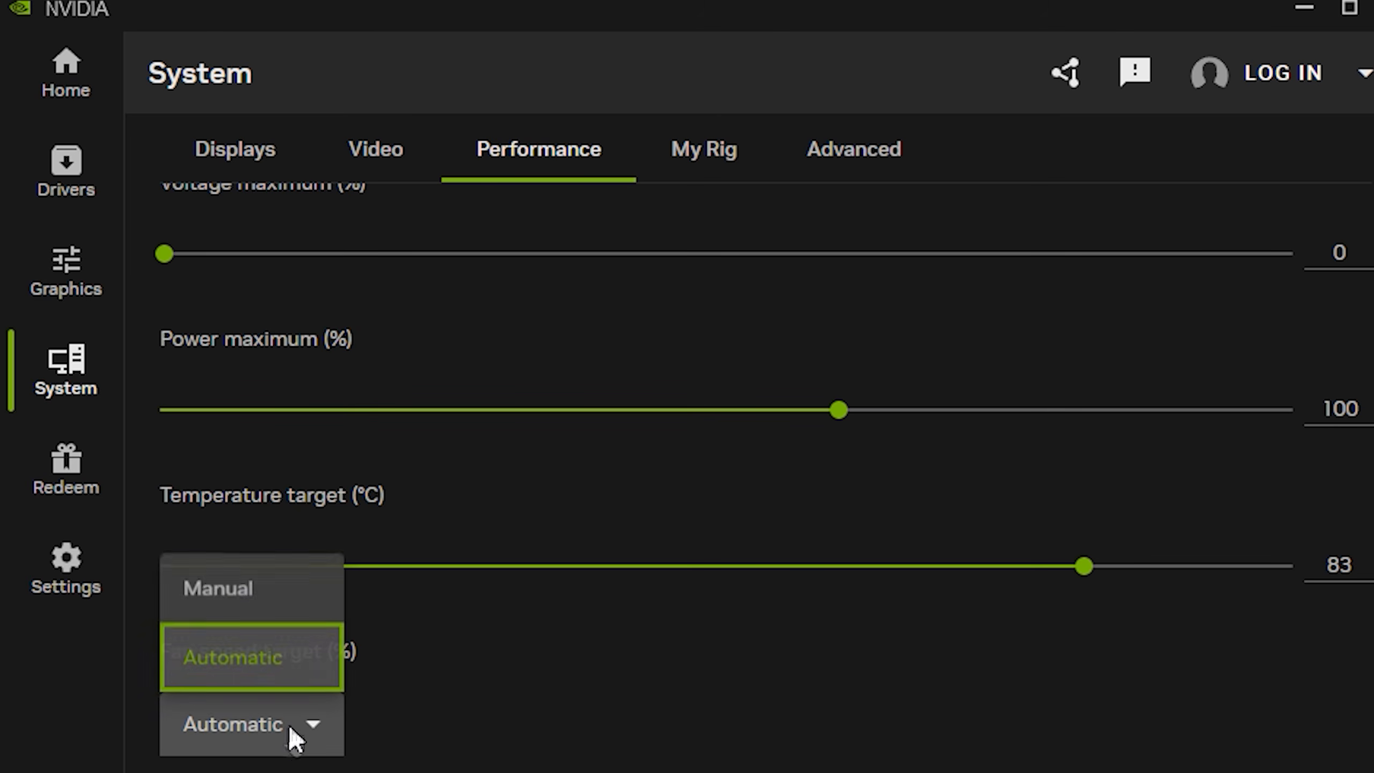
click(272, 723)
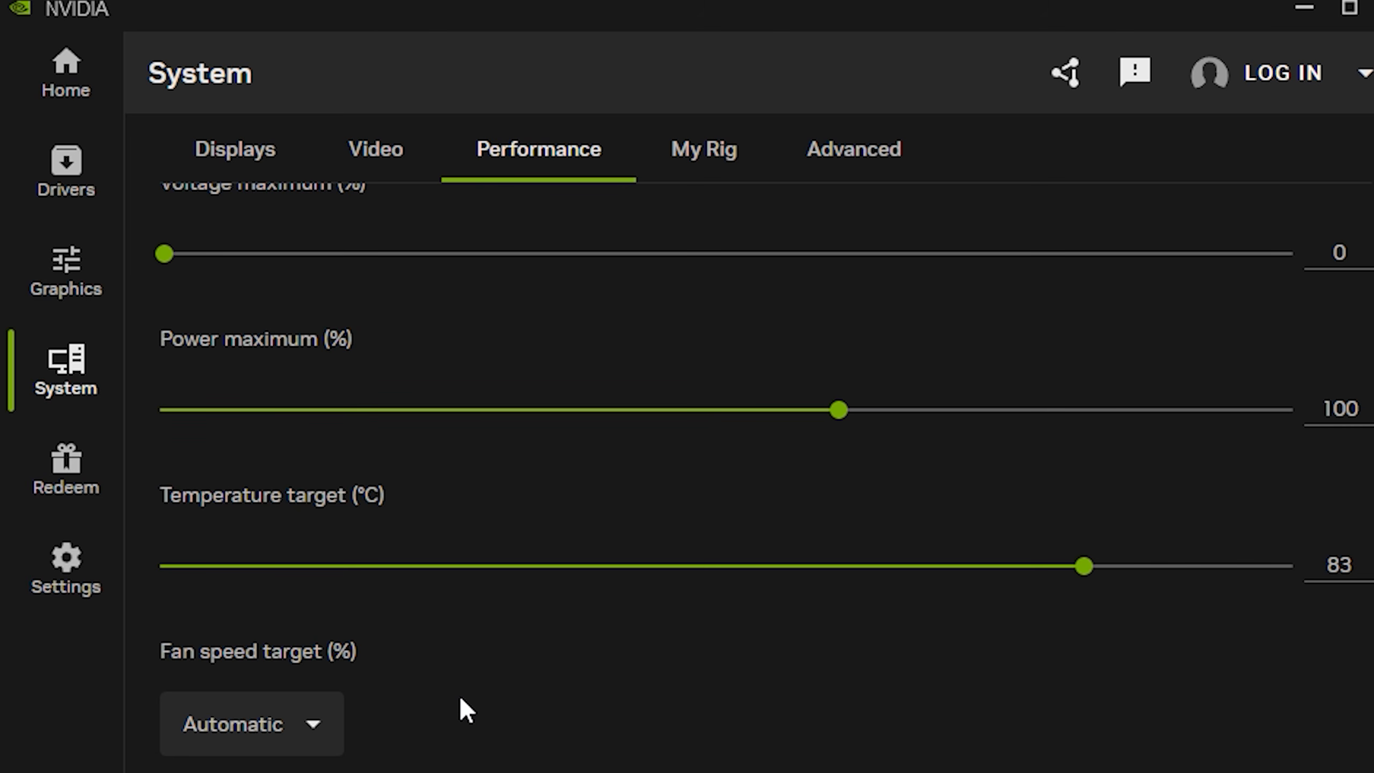
scroll(460, 699, up, 10)
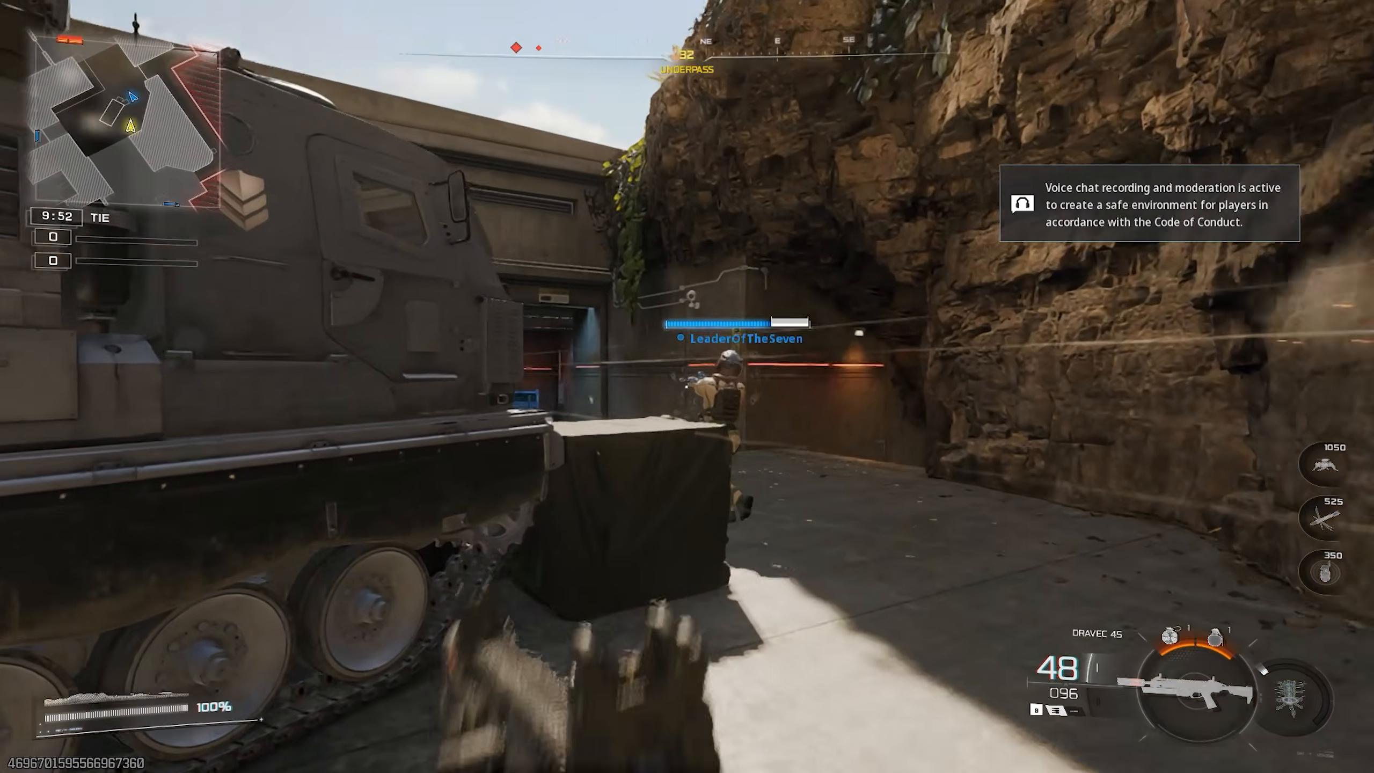
click(687, 386)
click(687, 387)
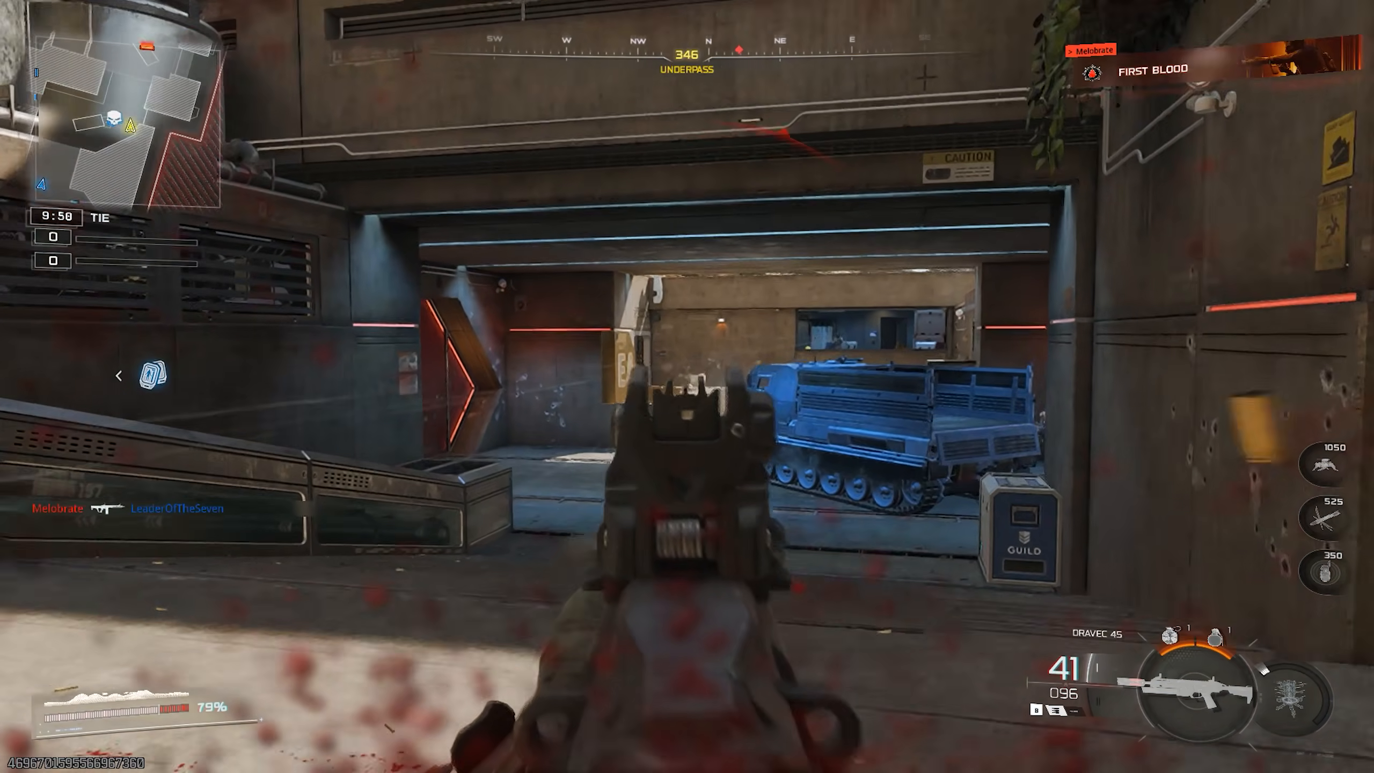
click(687, 386)
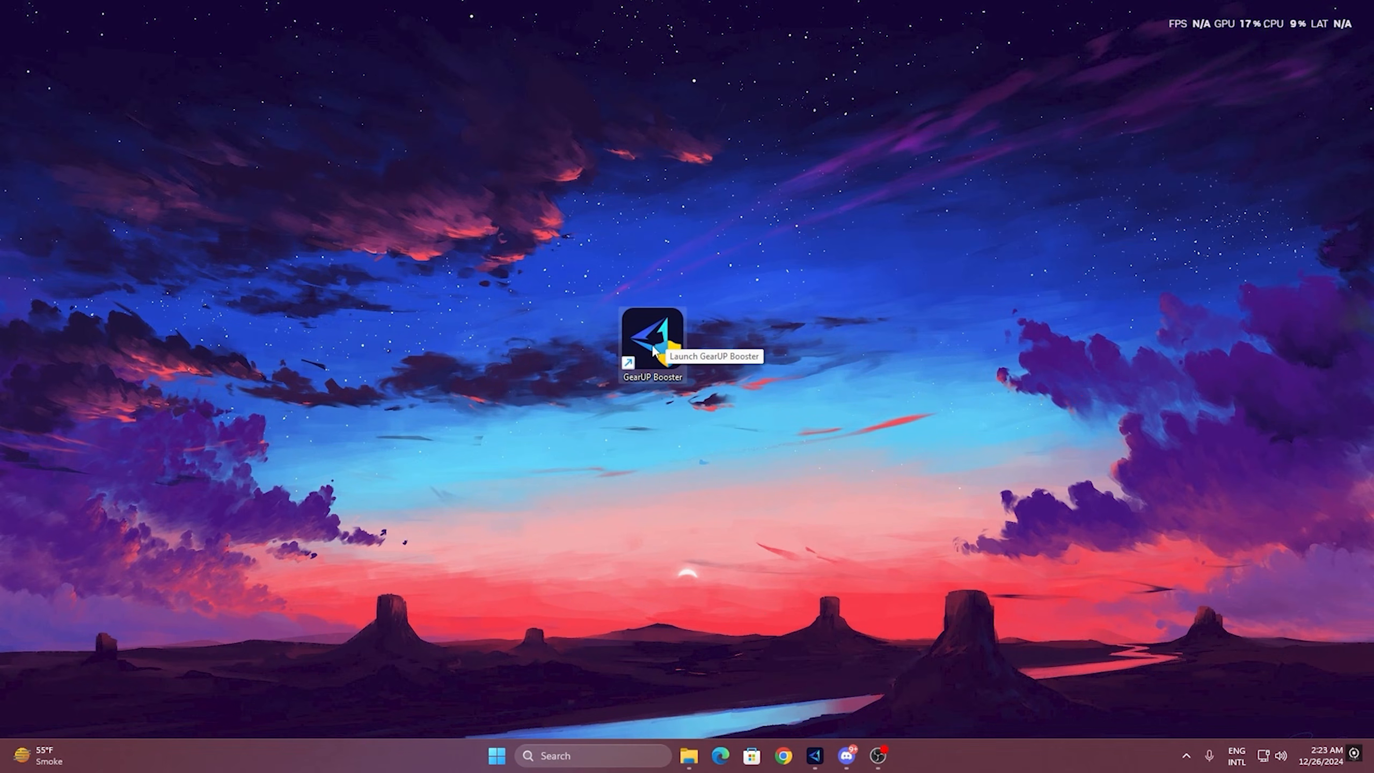
Launch GearUP Booster, look through its game library and start boosting Fortnite.
double_click(652, 341)
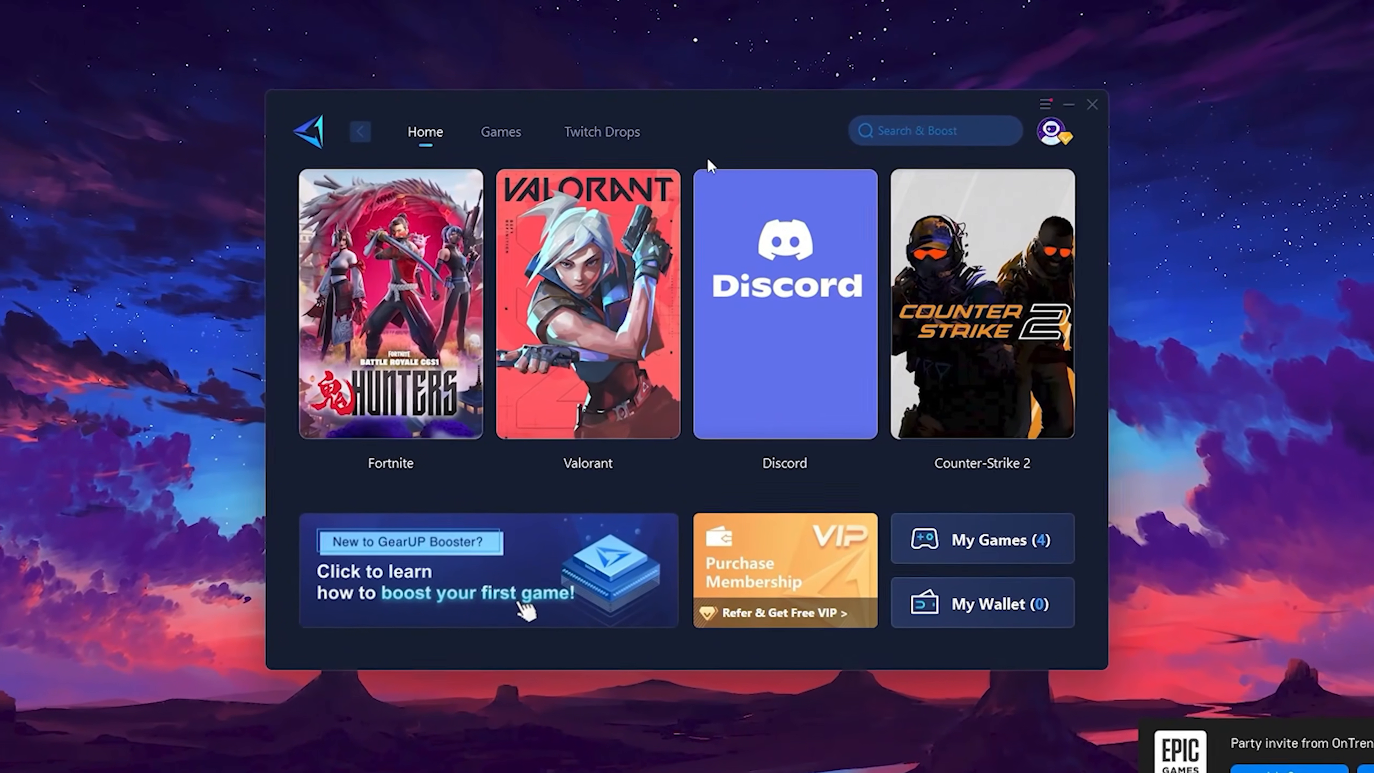
mouse_move(1054, 133)
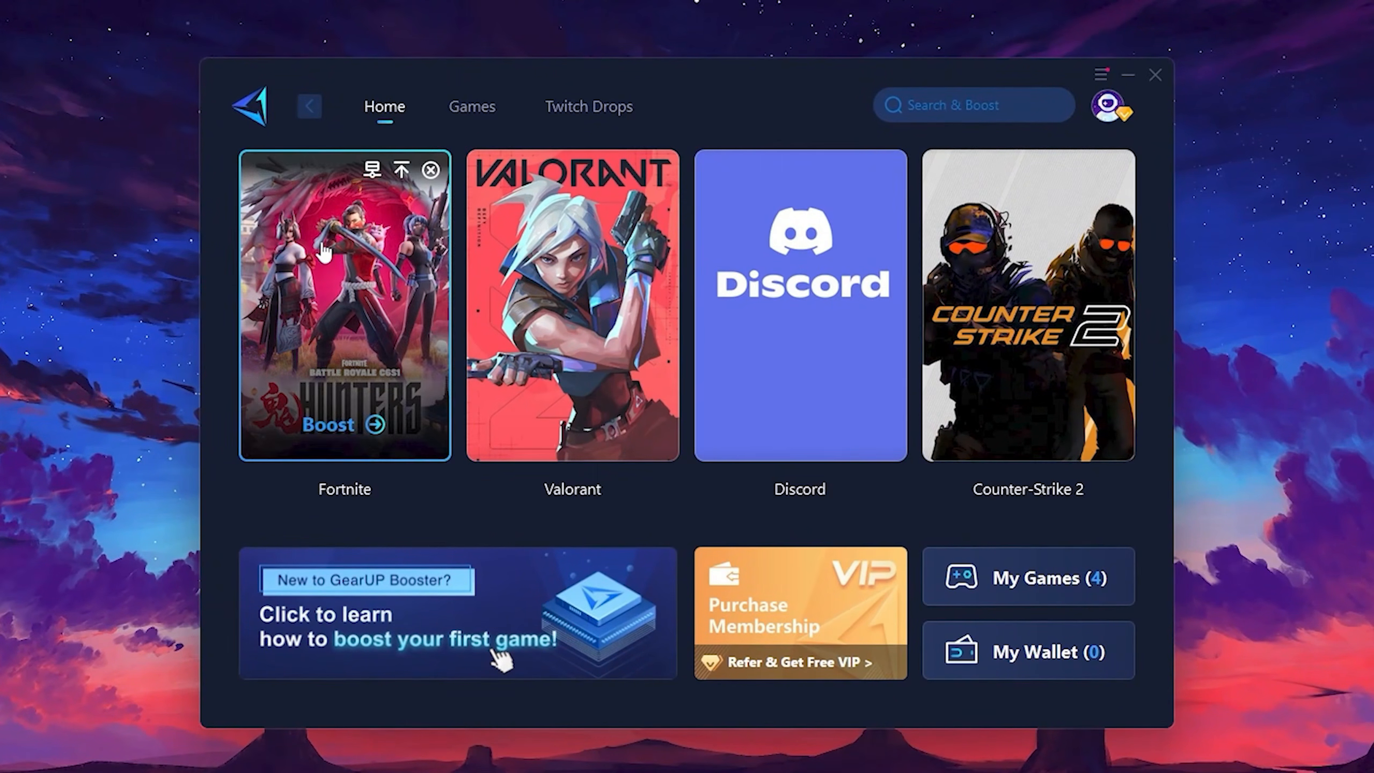
click(458, 110)
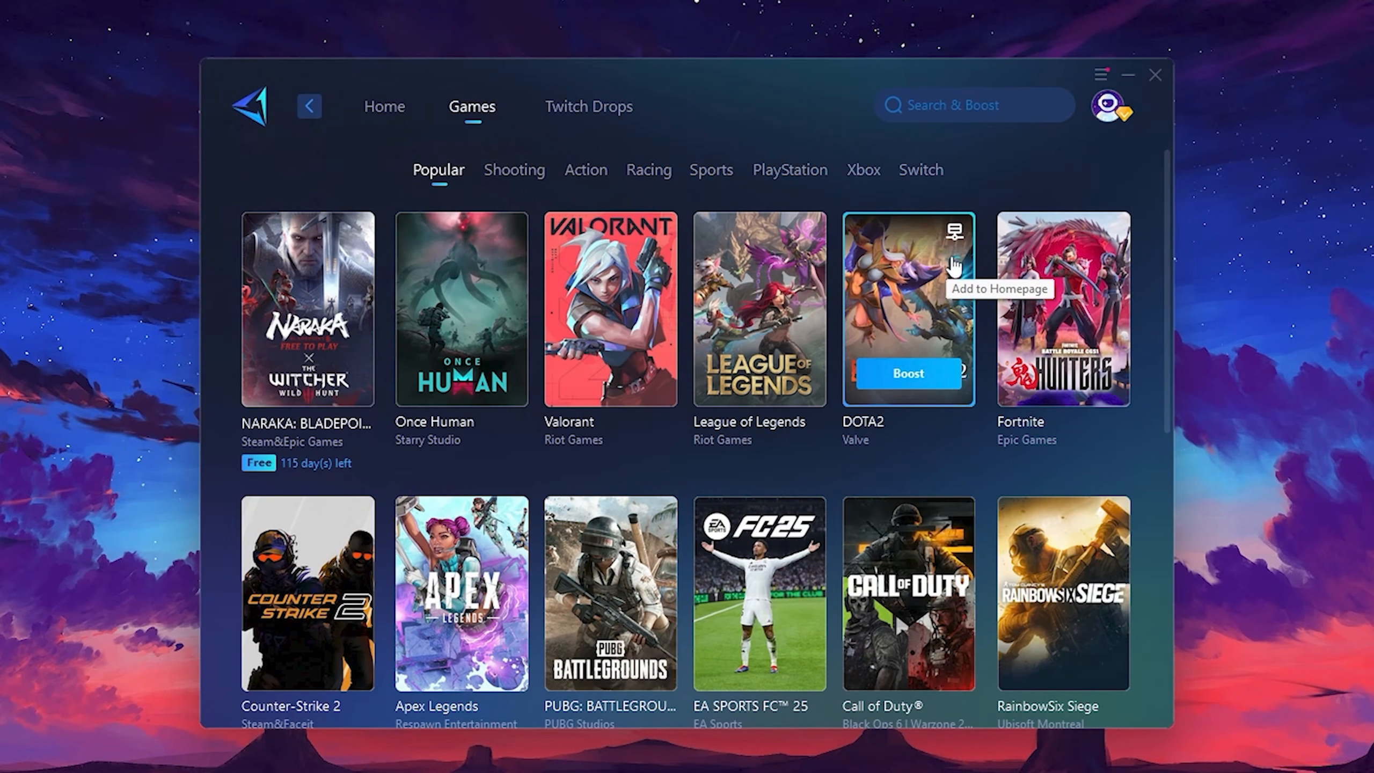
click(387, 111)
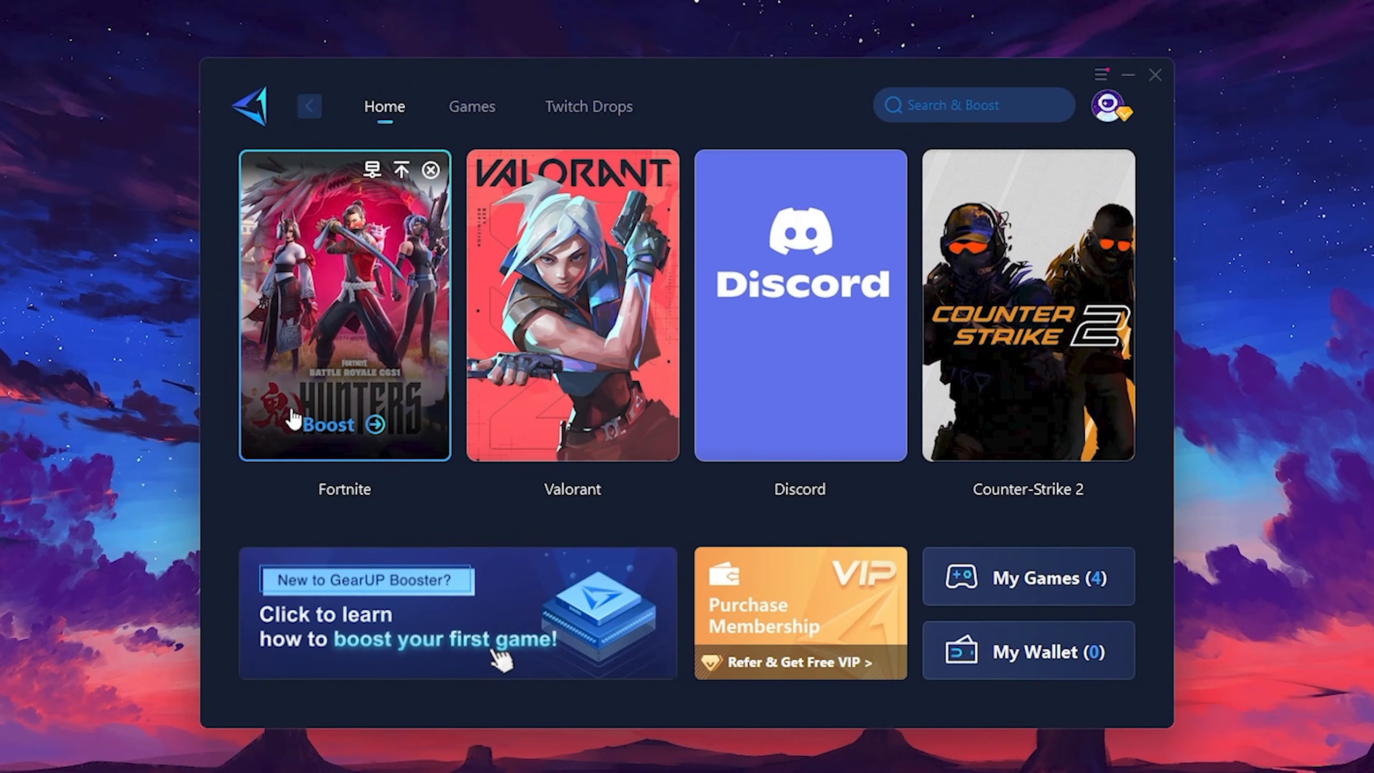
click(332, 430)
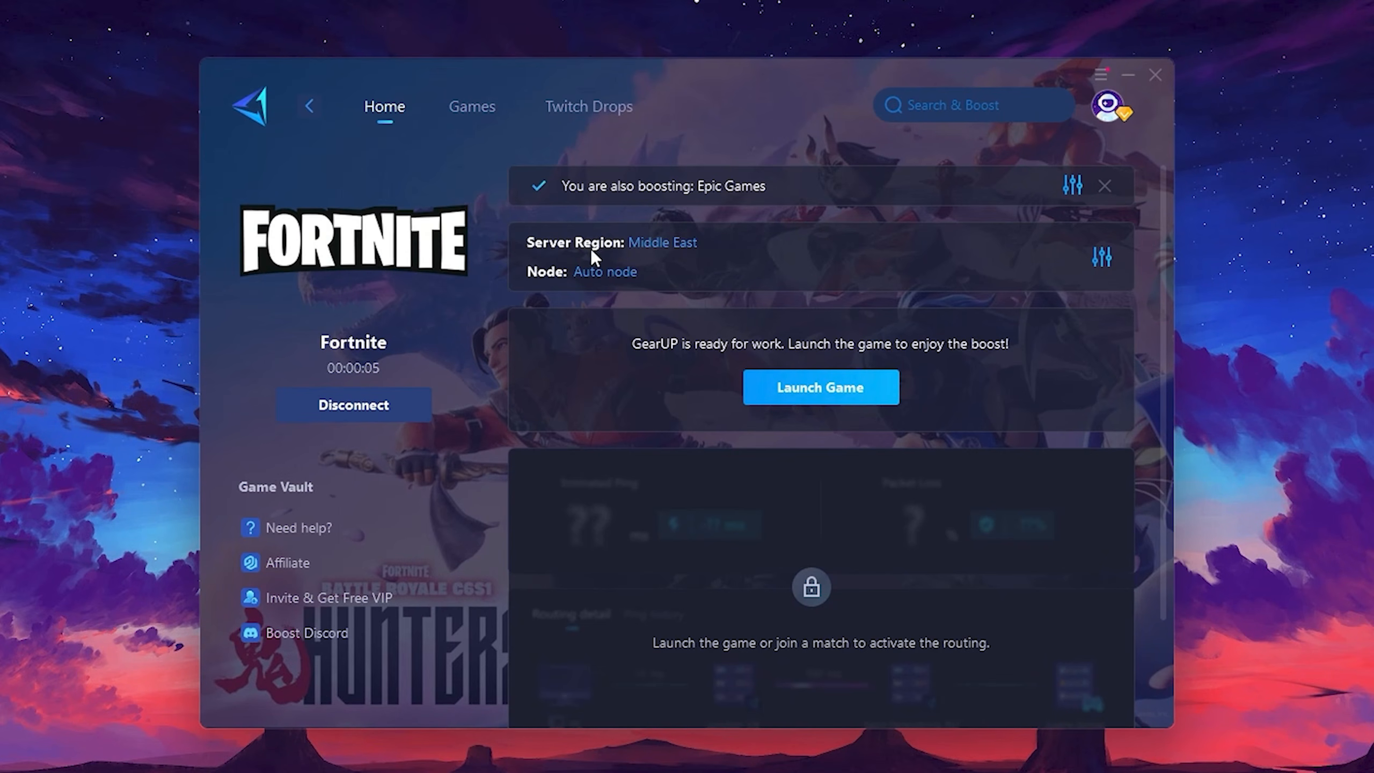
Examine the server regions offered for Fortnite and close the selection without changing the region.
click(669, 241)
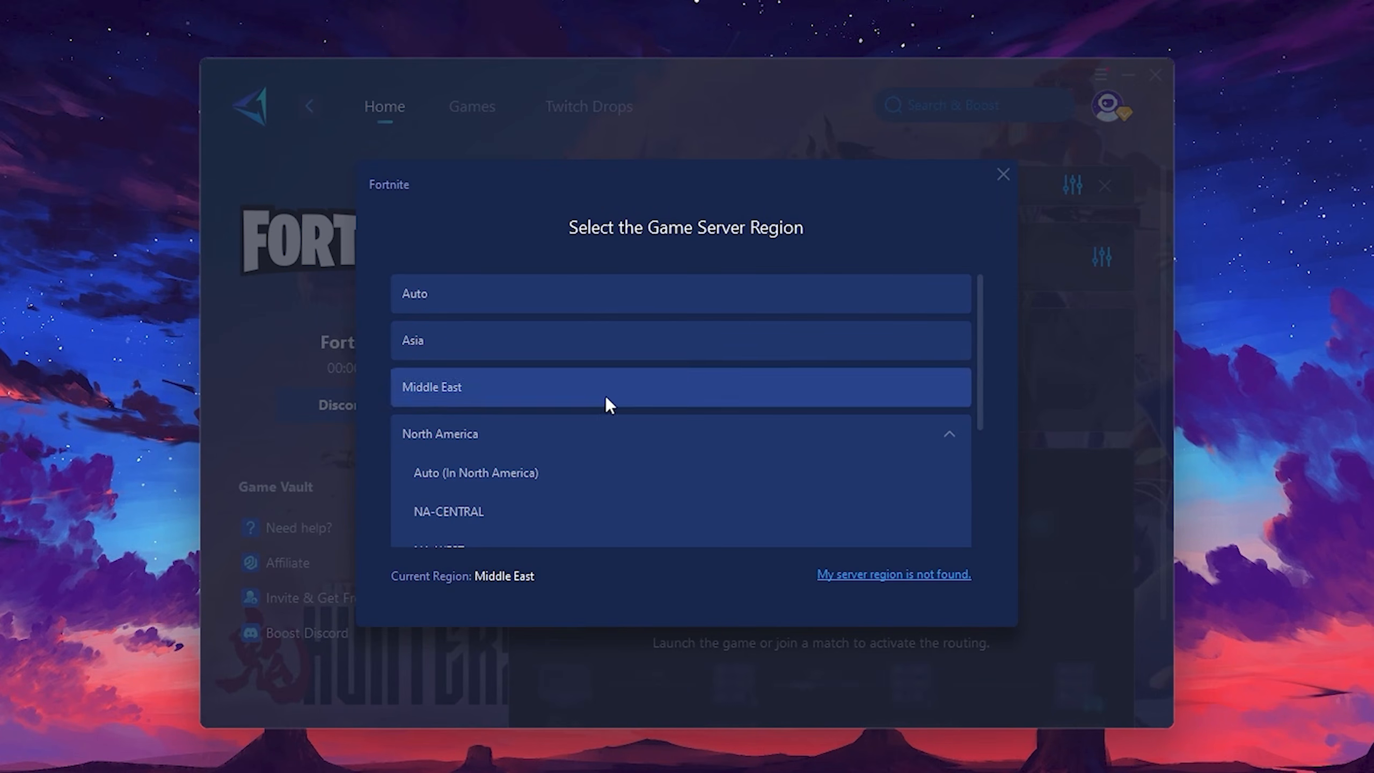
scroll(646, 433, down, 2)
scroll(648, 435, up, 1)
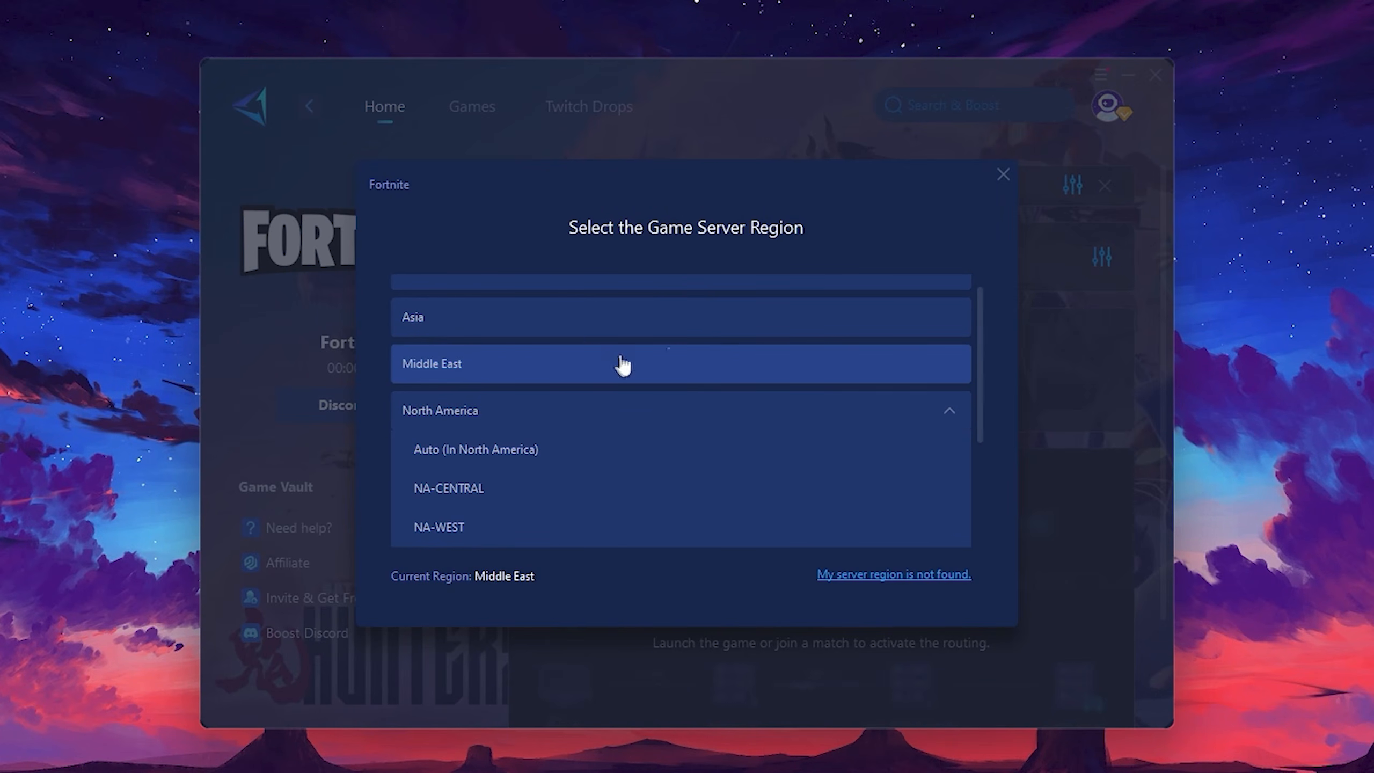
click(1004, 174)
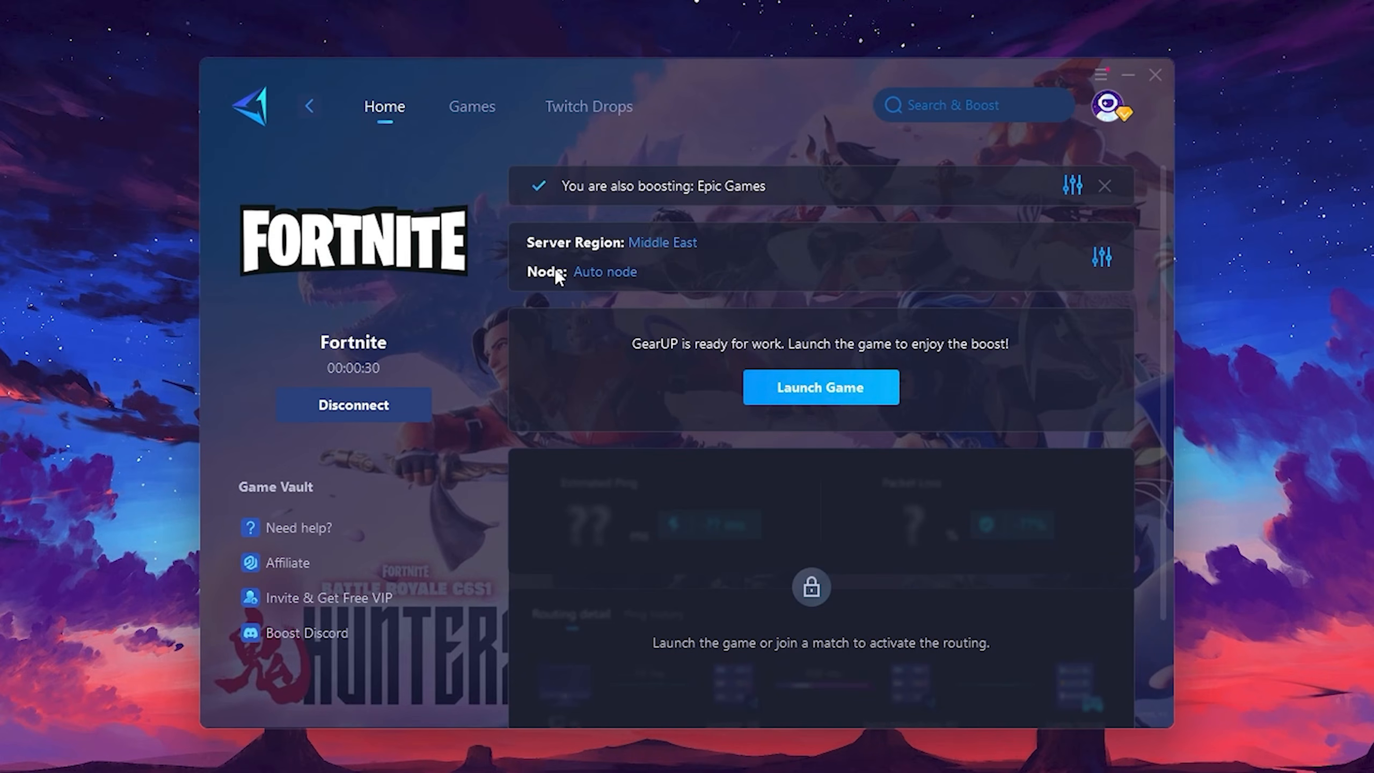
Examine Fortnite's available server nodes with their ping and mode, leaving the node selection unchanged.
click(598, 273)
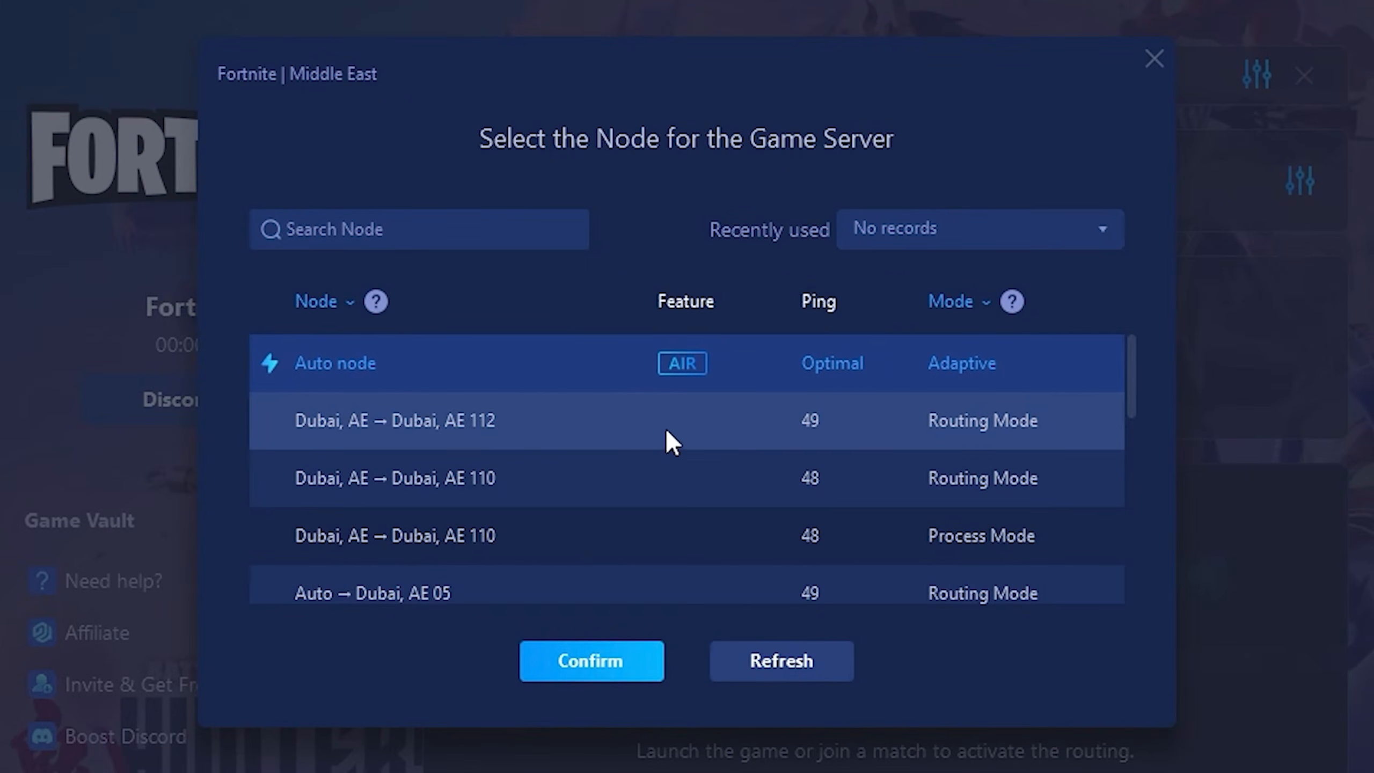
scroll(667, 432, down, 2)
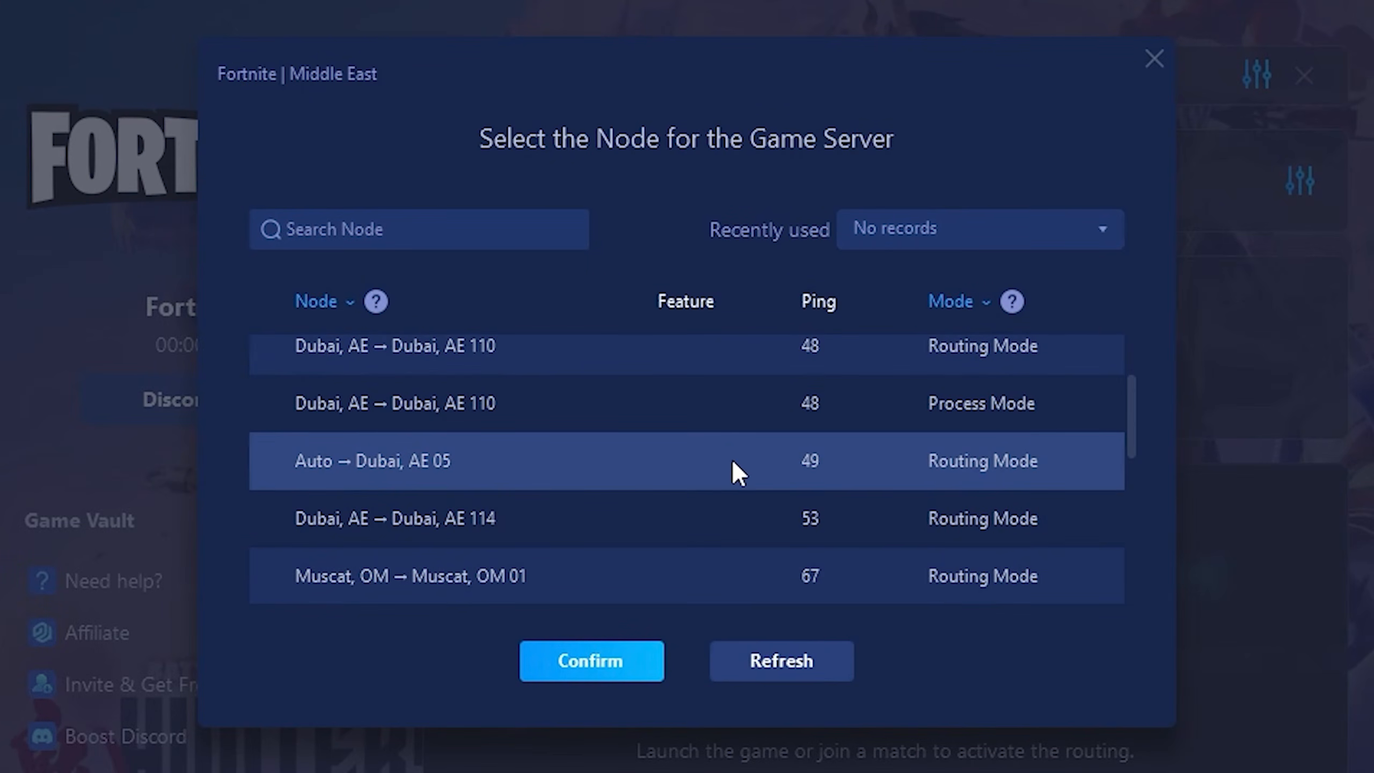
scroll(785, 444, up, 2)
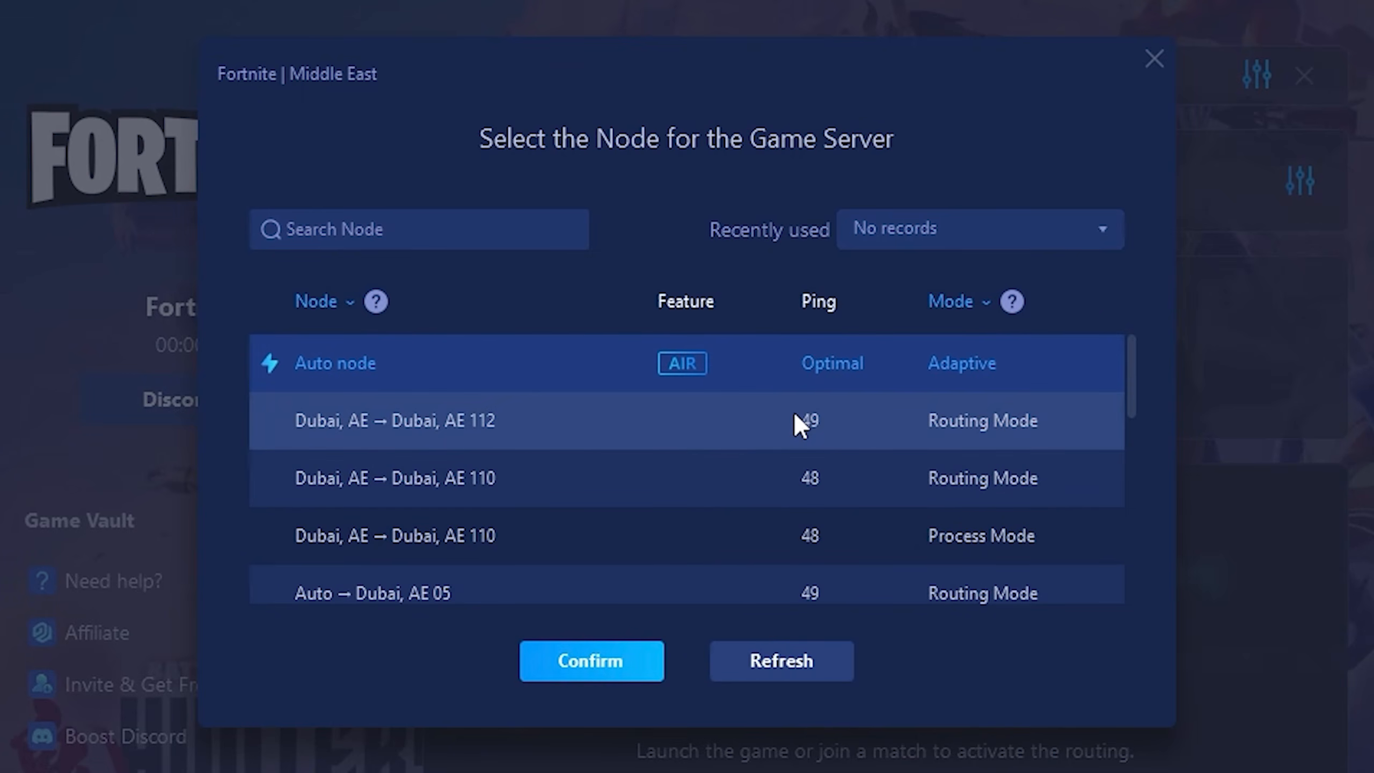
click(1154, 60)
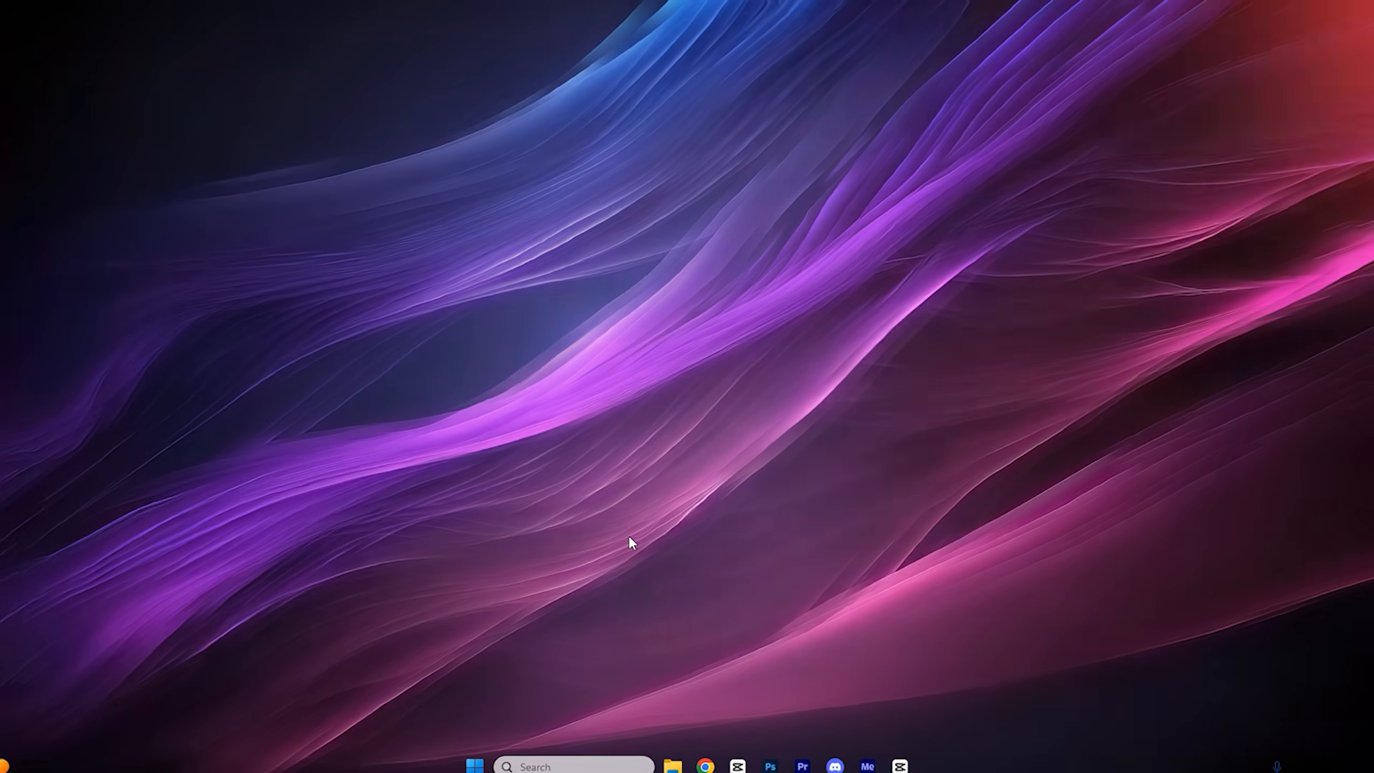
Find Edit power plan through Windows search, open its advanced power settings and bring the Power Options dialog fully into view.
key(super)
text(edit)
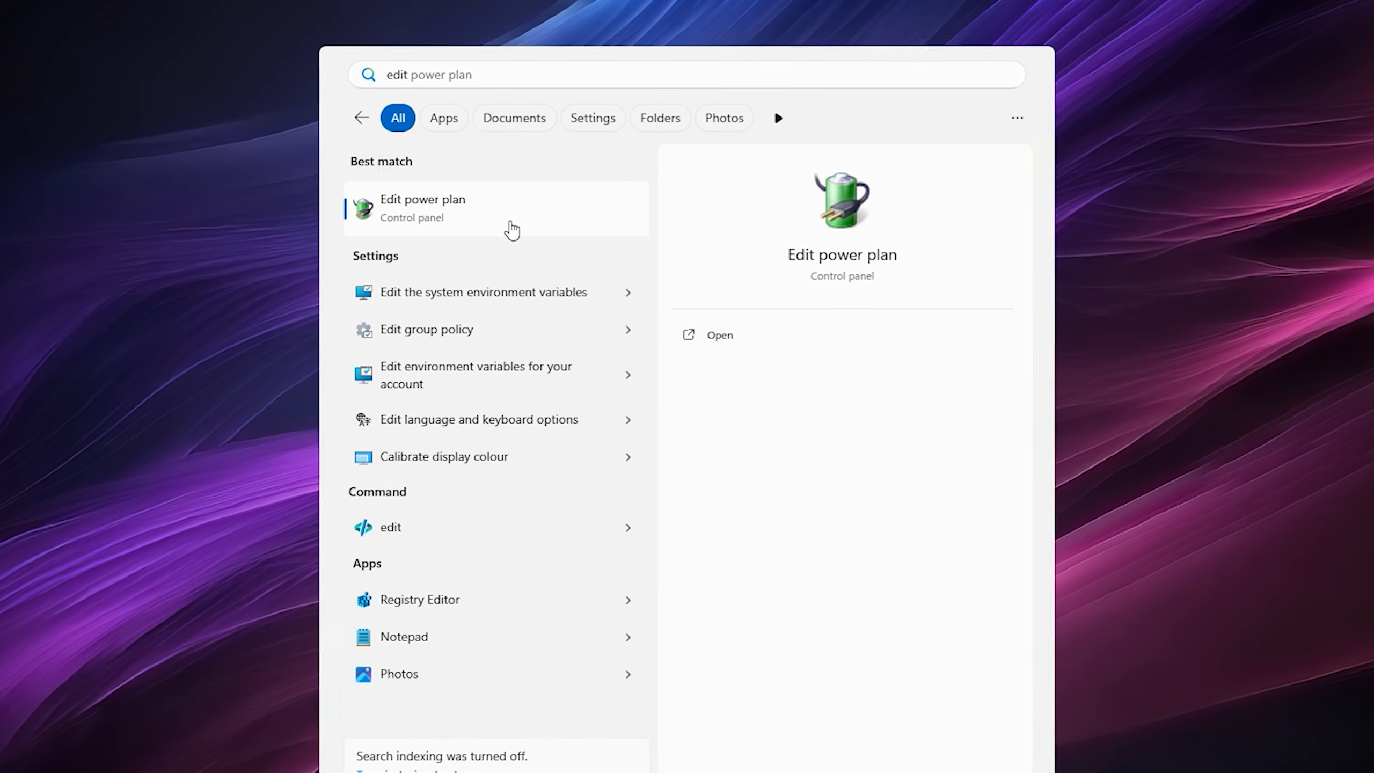
click(509, 227)
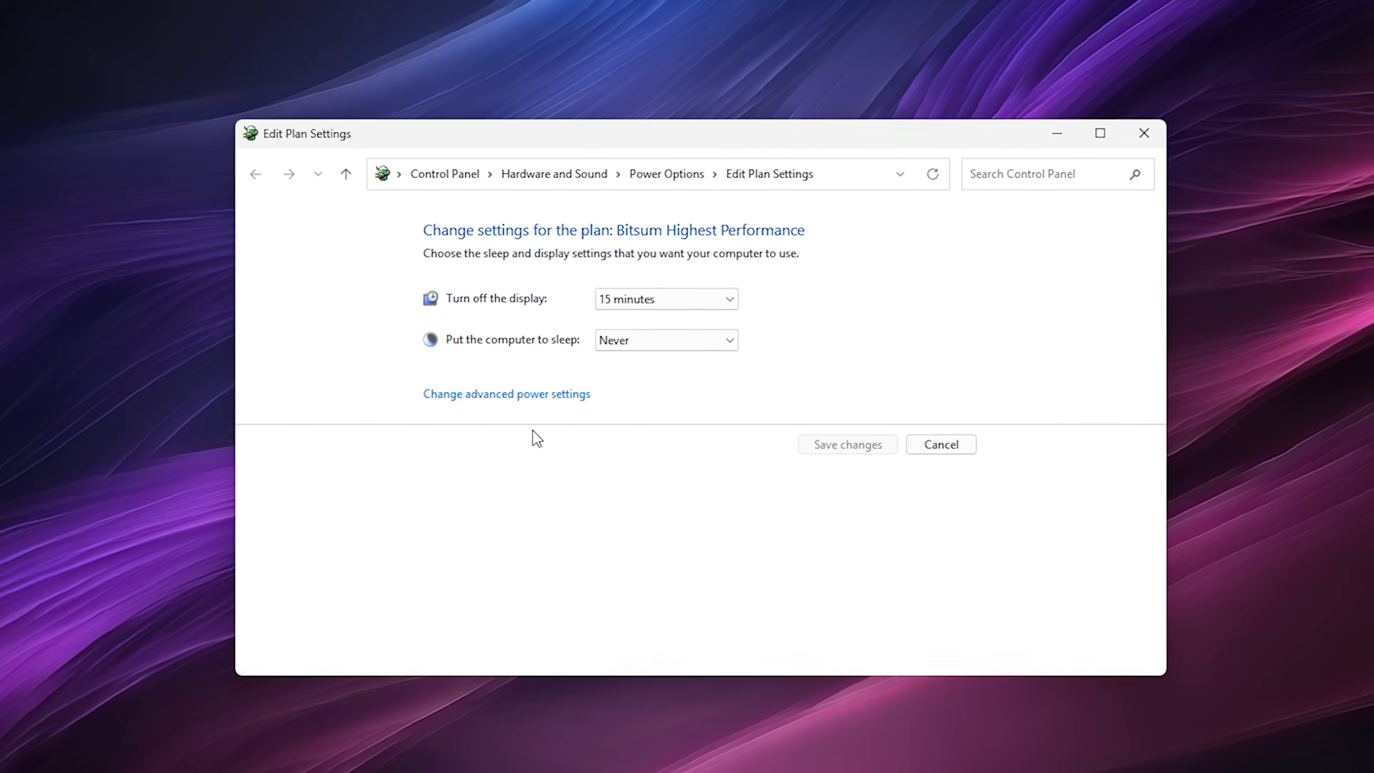
click(480, 407)
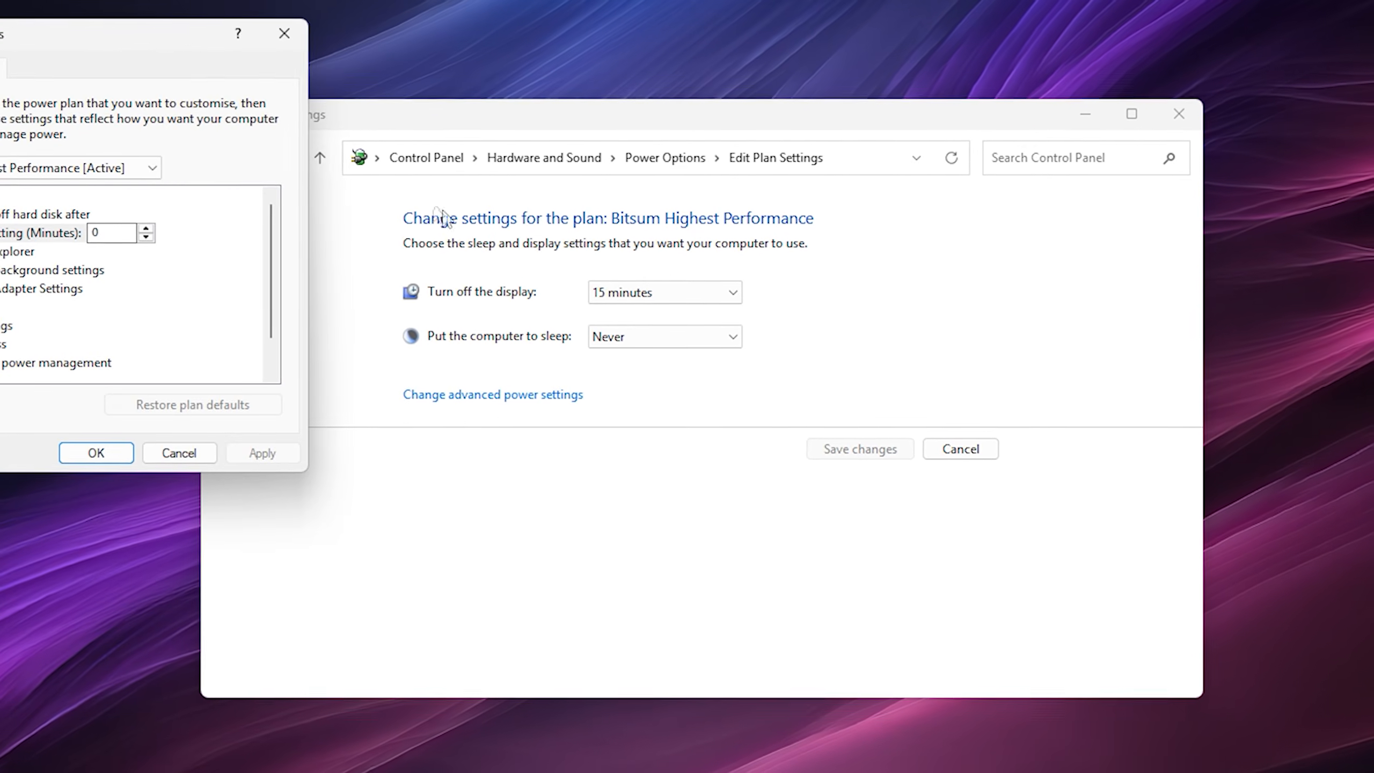
drag(68, 51, 627, 176)
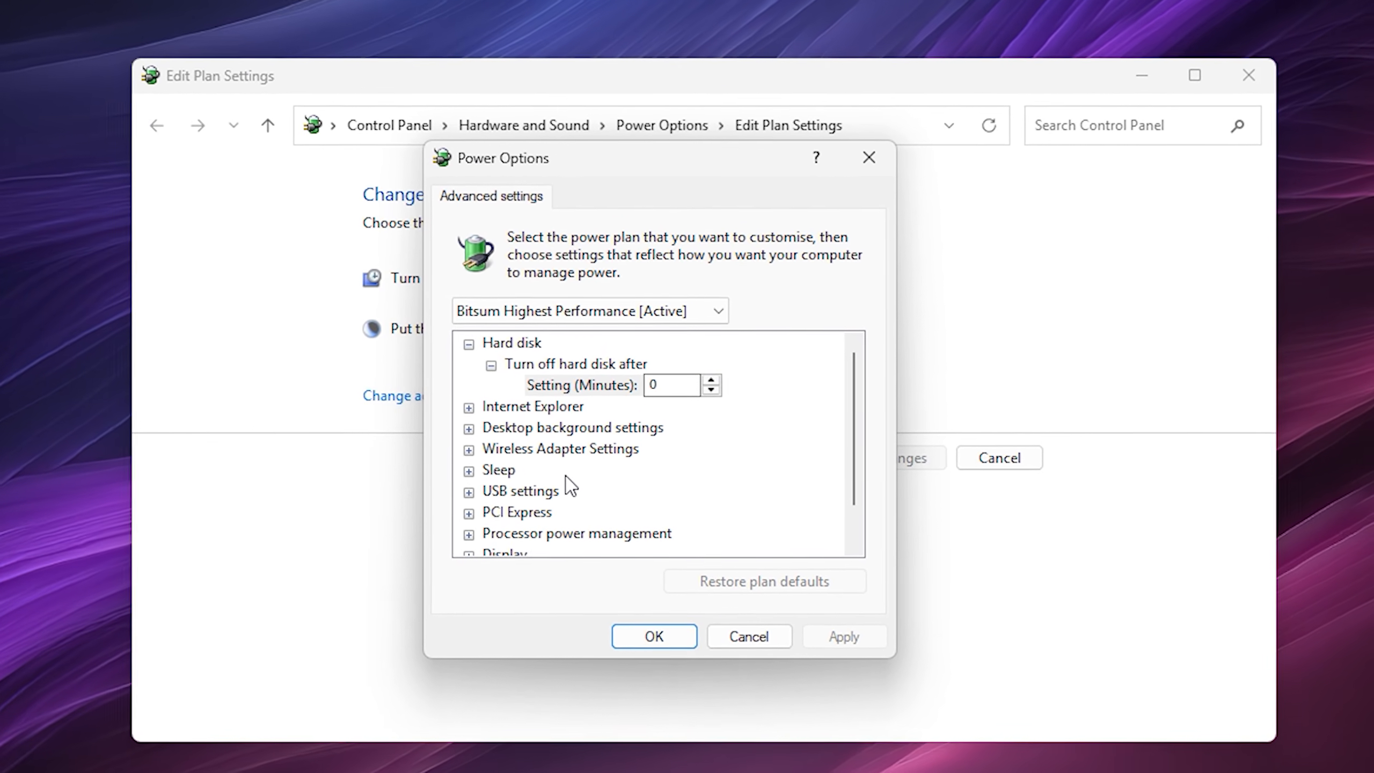
Set Link State Power Management under PCI Express to Off.
scroll(569, 473, down, 1)
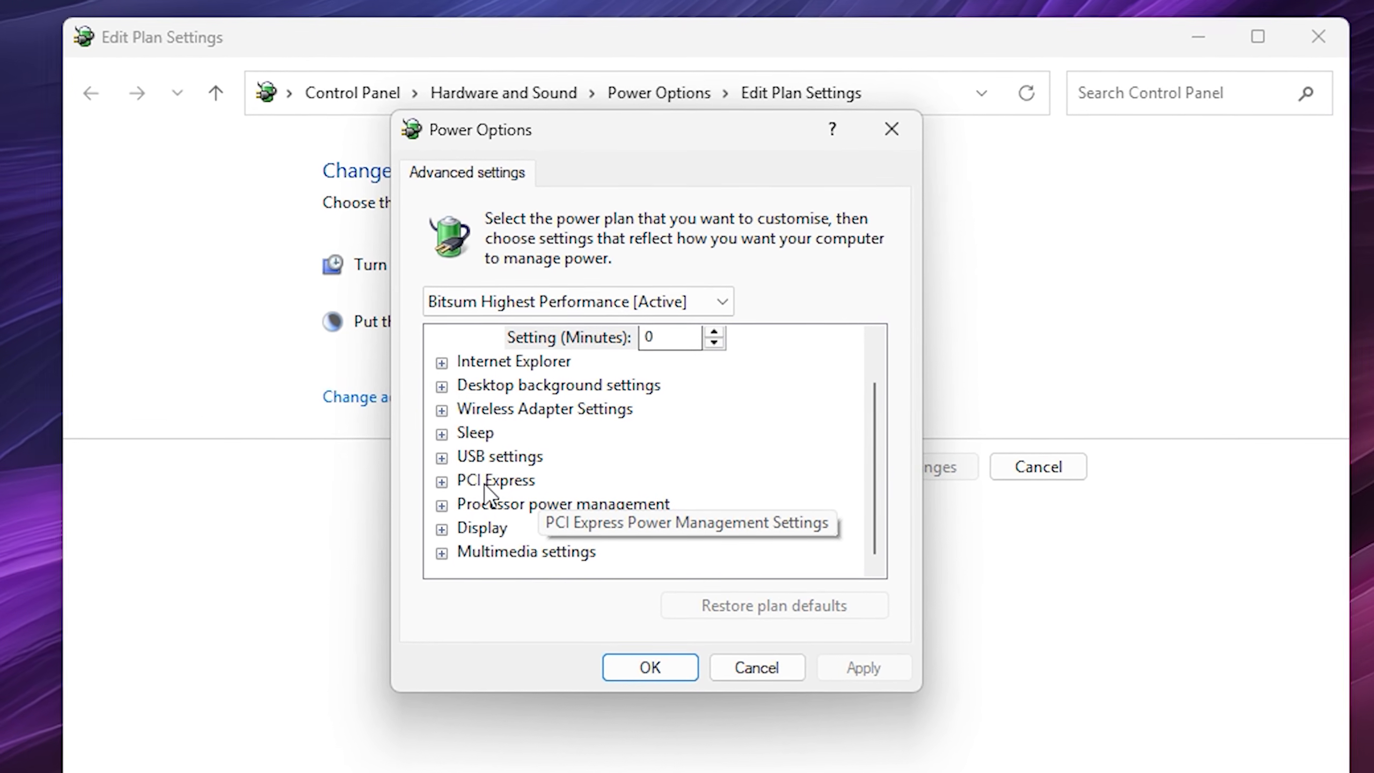
click(479, 485)
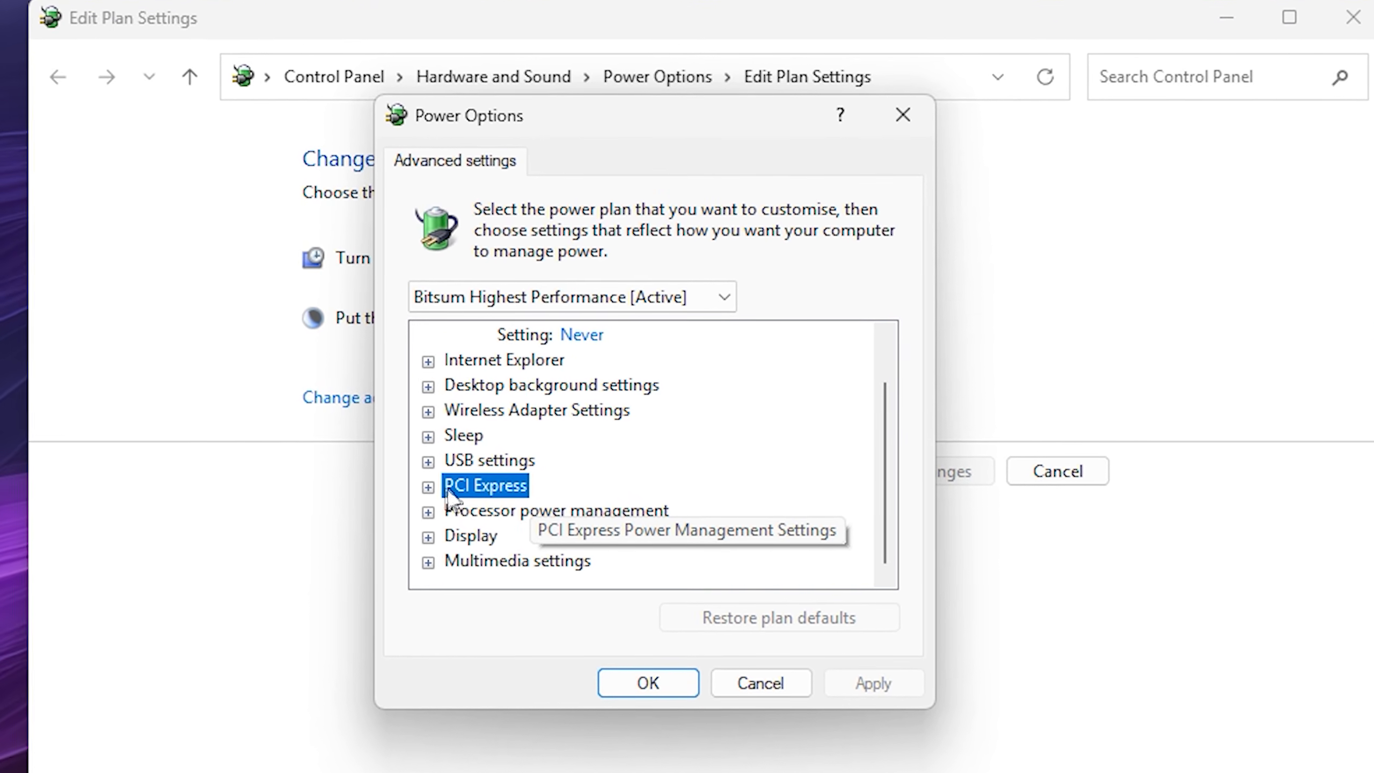
click(421, 489)
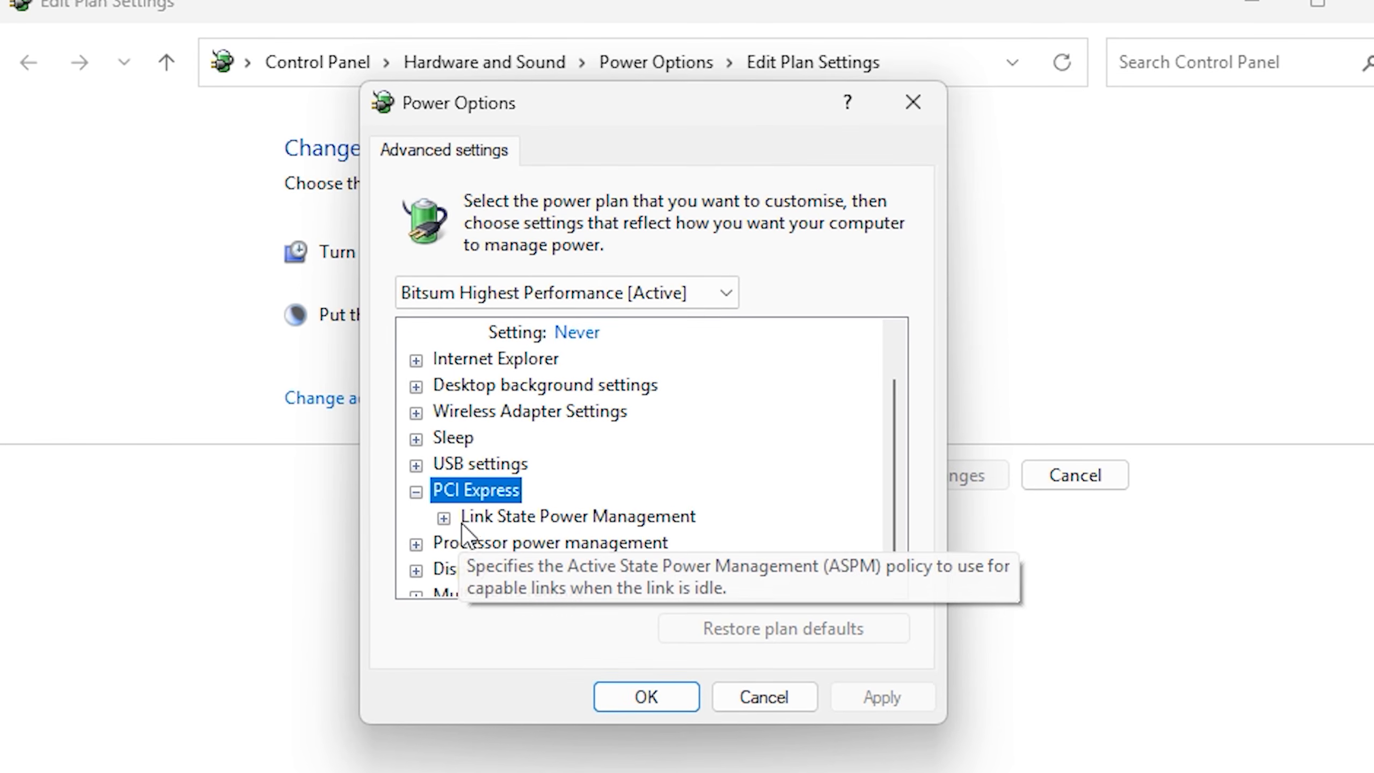
click(443, 518)
click(579, 515)
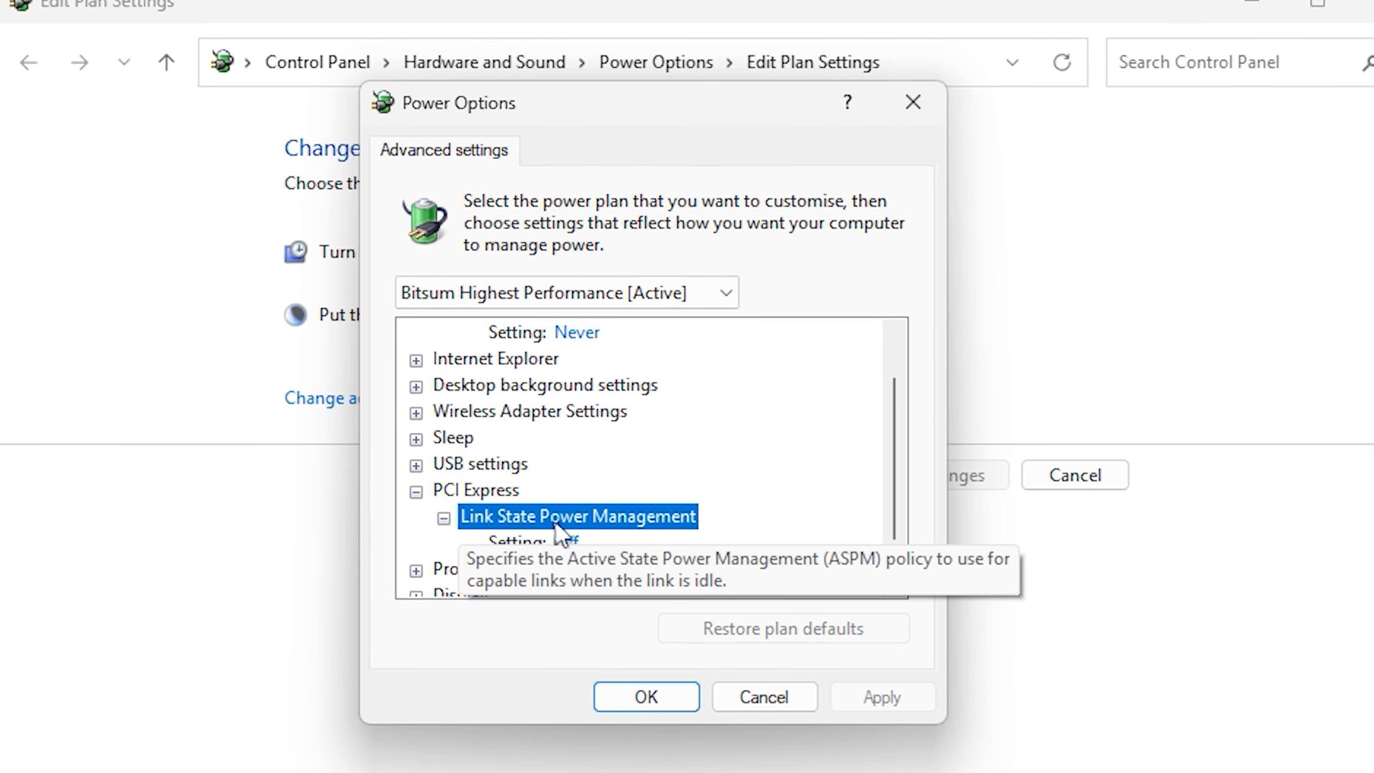
click(527, 542)
click(701, 552)
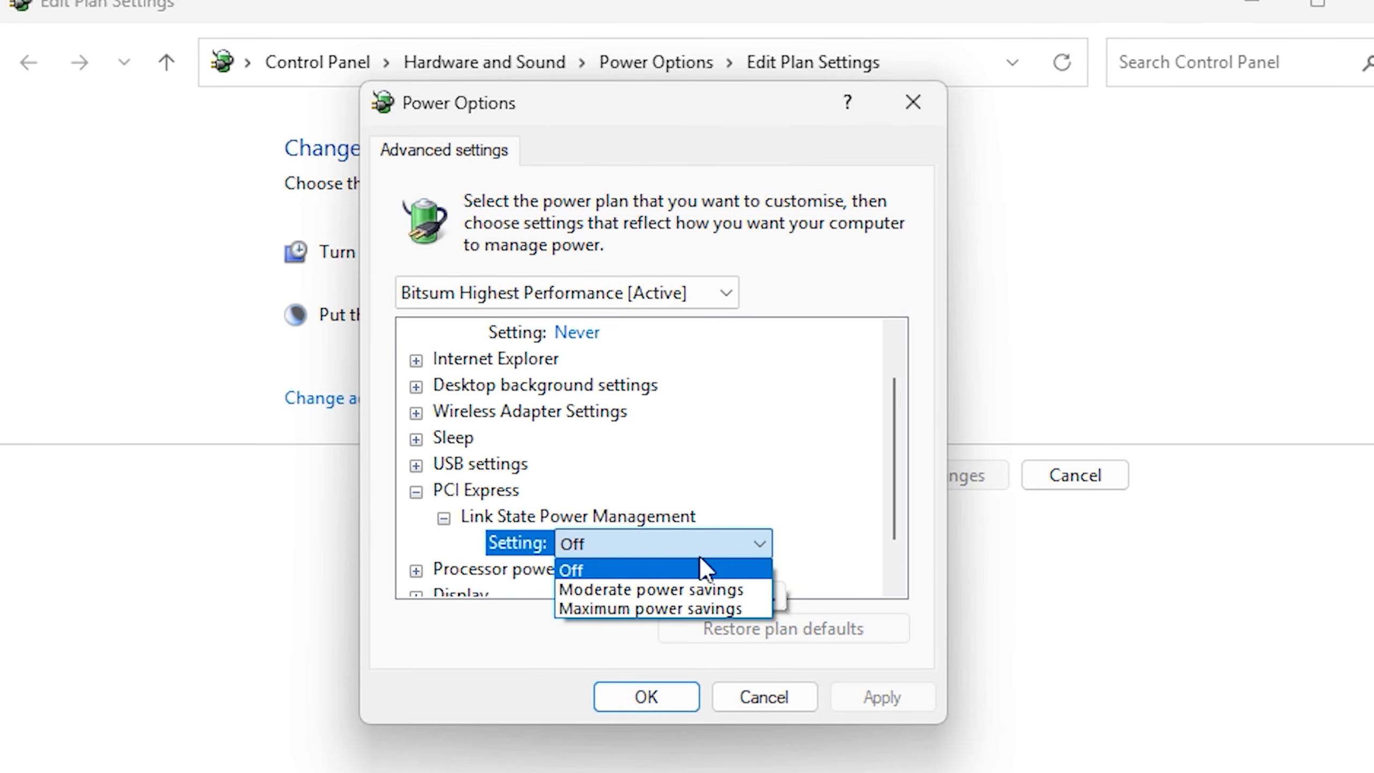
click(657, 568)
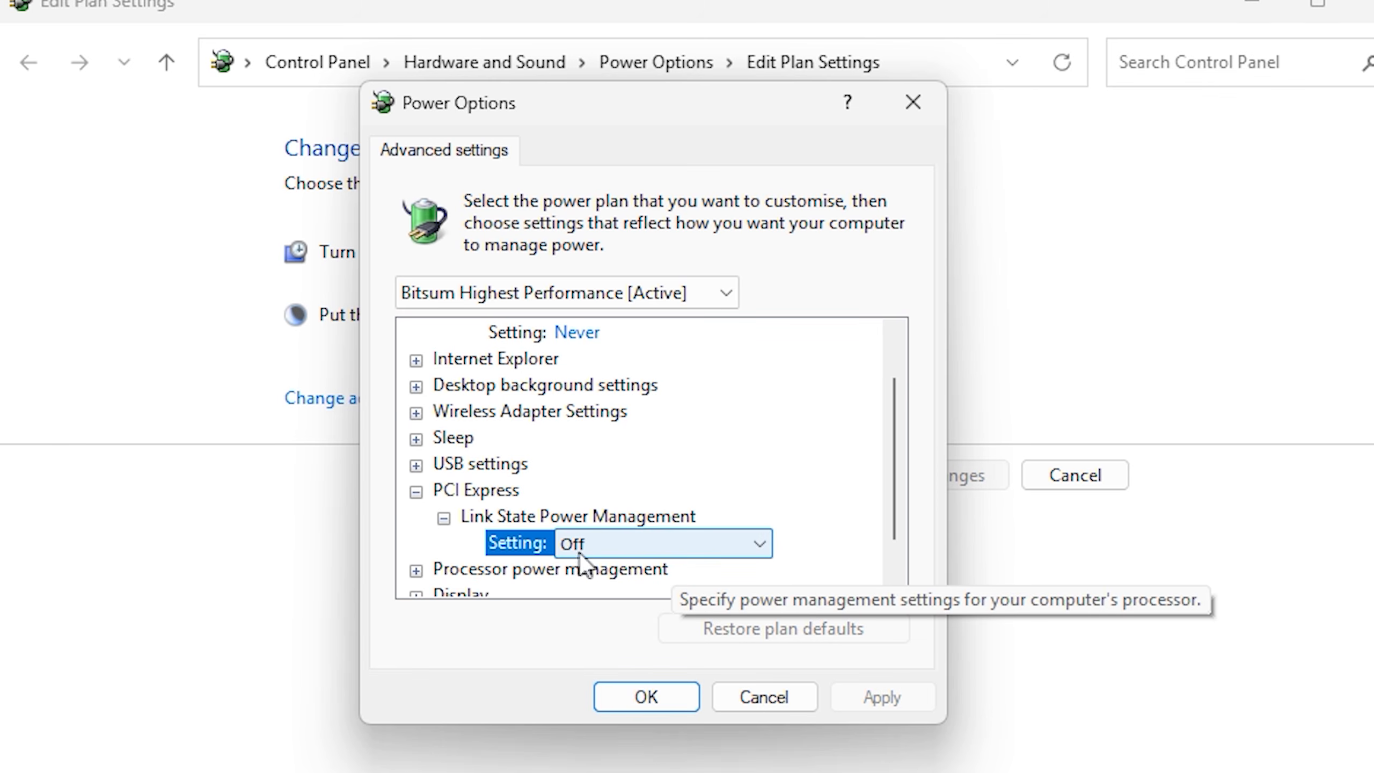
Expand Minimum processor state under Processor power management and keep its setting at 100%.
scroll(495, 540, down, 1)
double_click(523, 517)
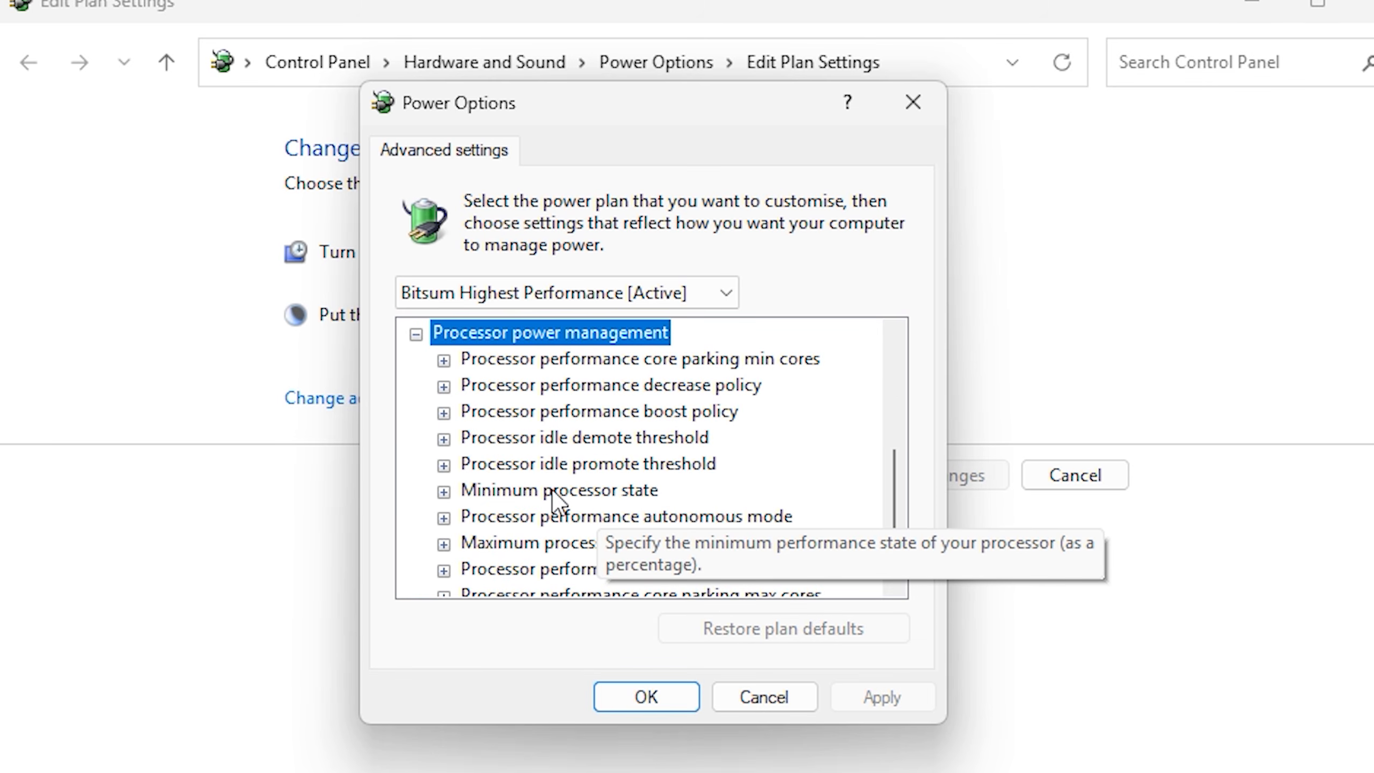
double_click(552, 490)
click(532, 518)
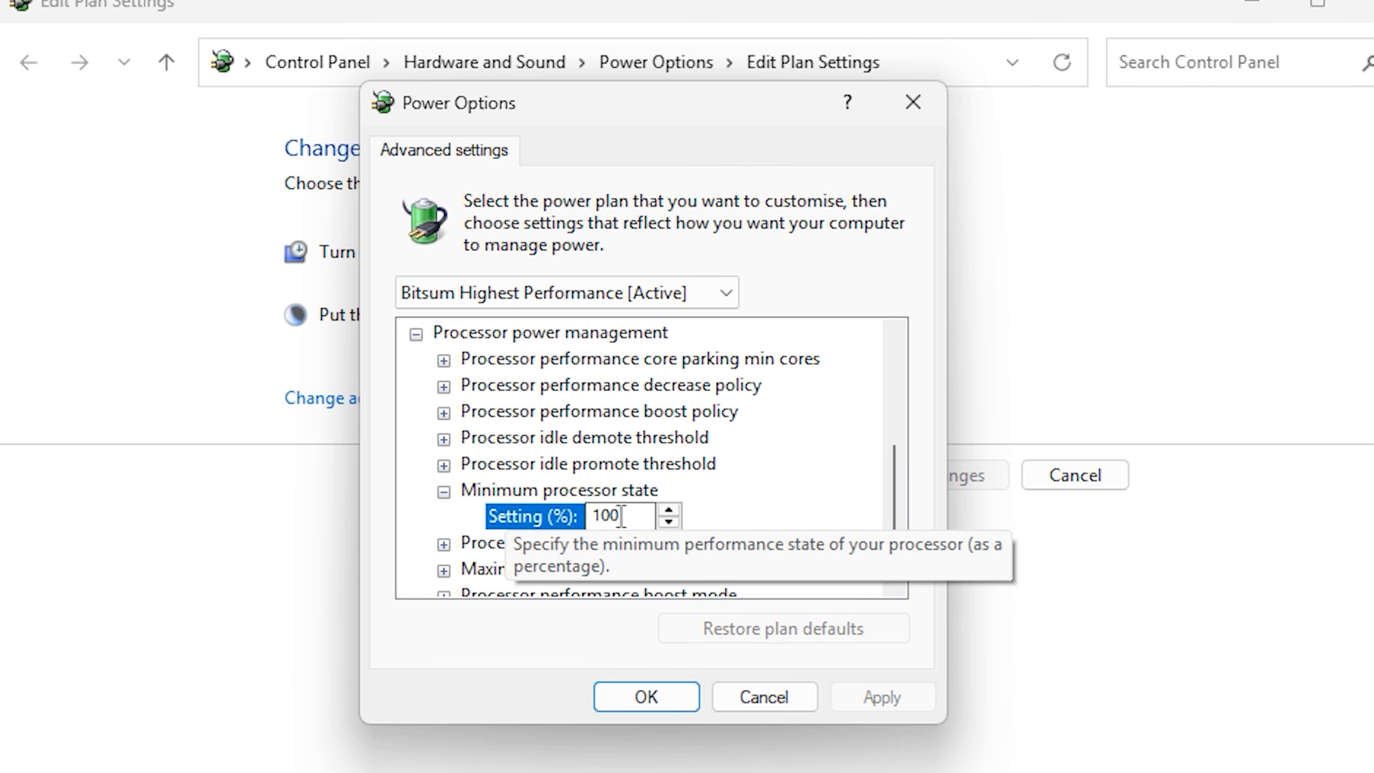
drag(623, 517, 612, 517)
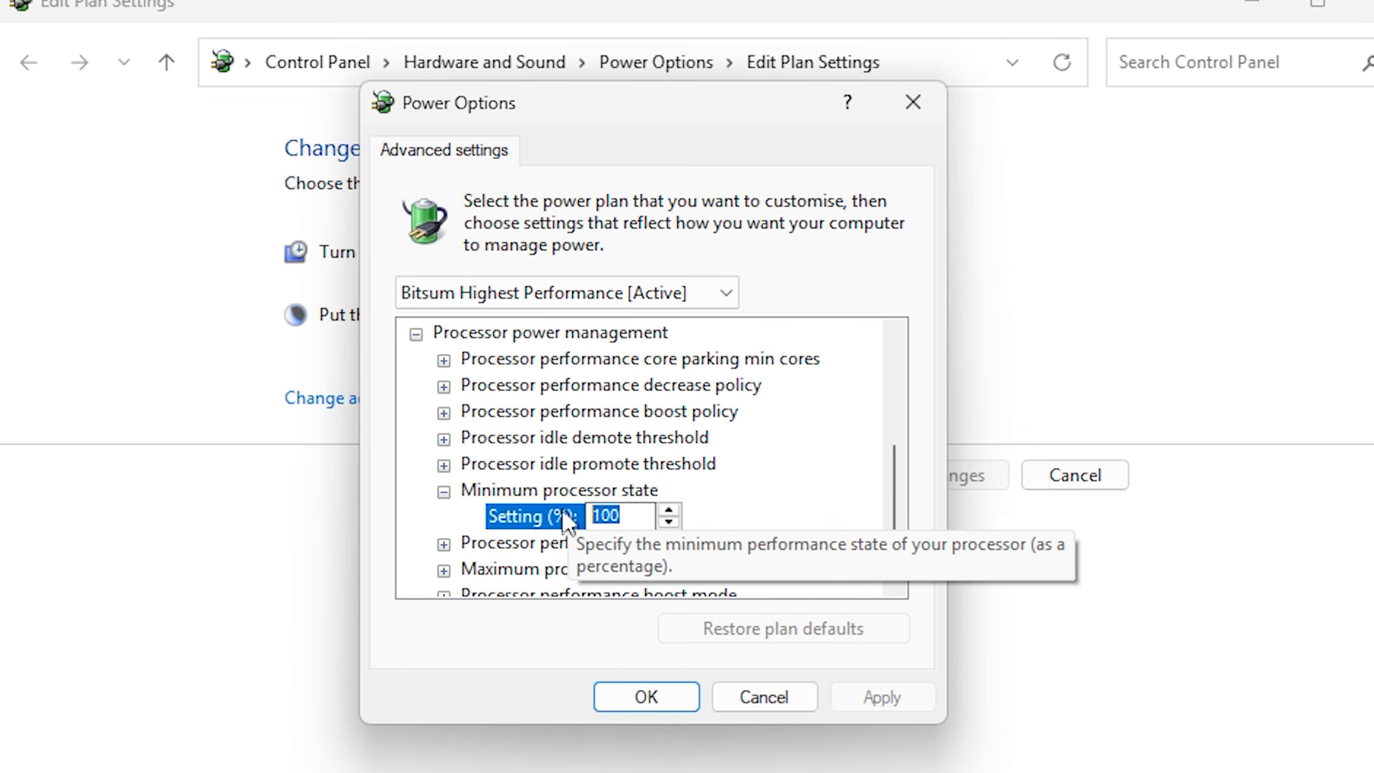
Check that Maximum processor state is 100%, and review the Link State Power Management entry under PCI Express.
scroll(567, 526, down, 1)
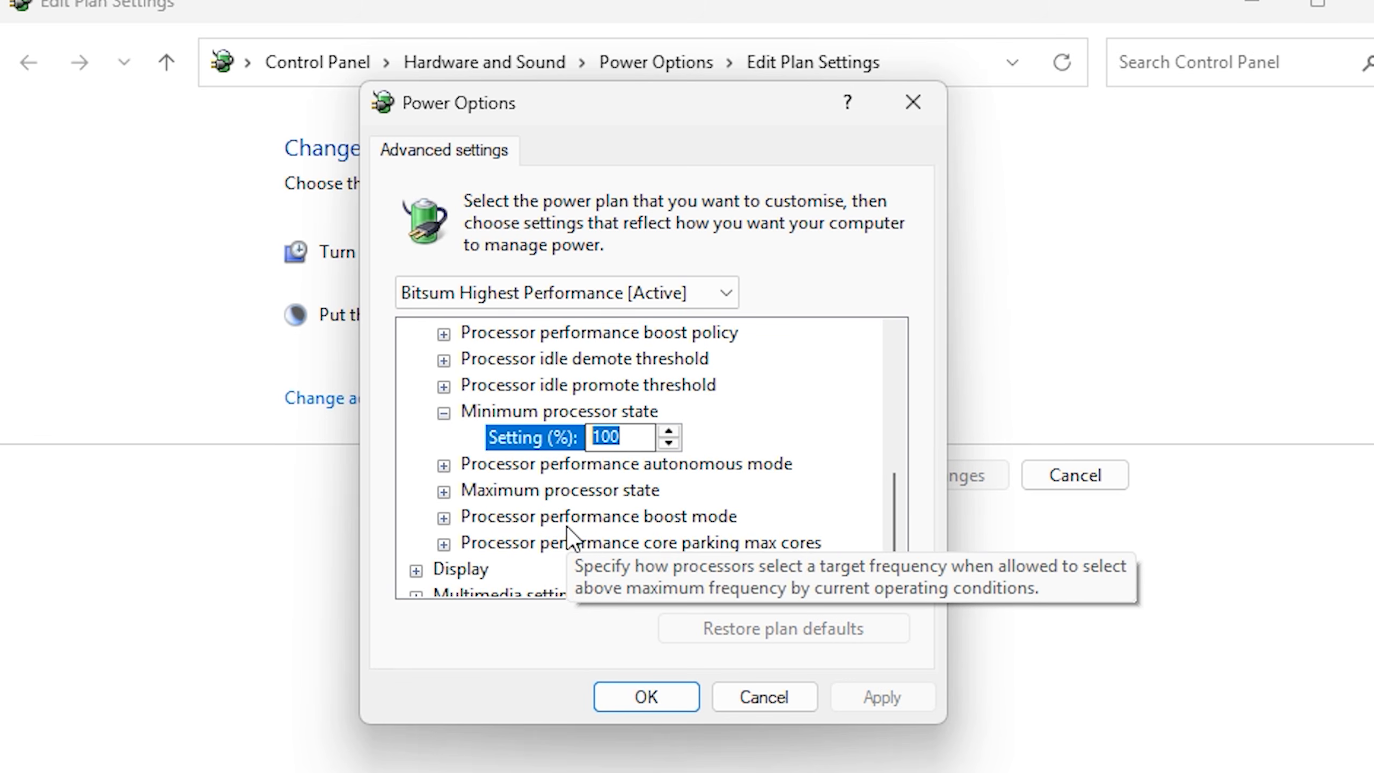
double_click(554, 490)
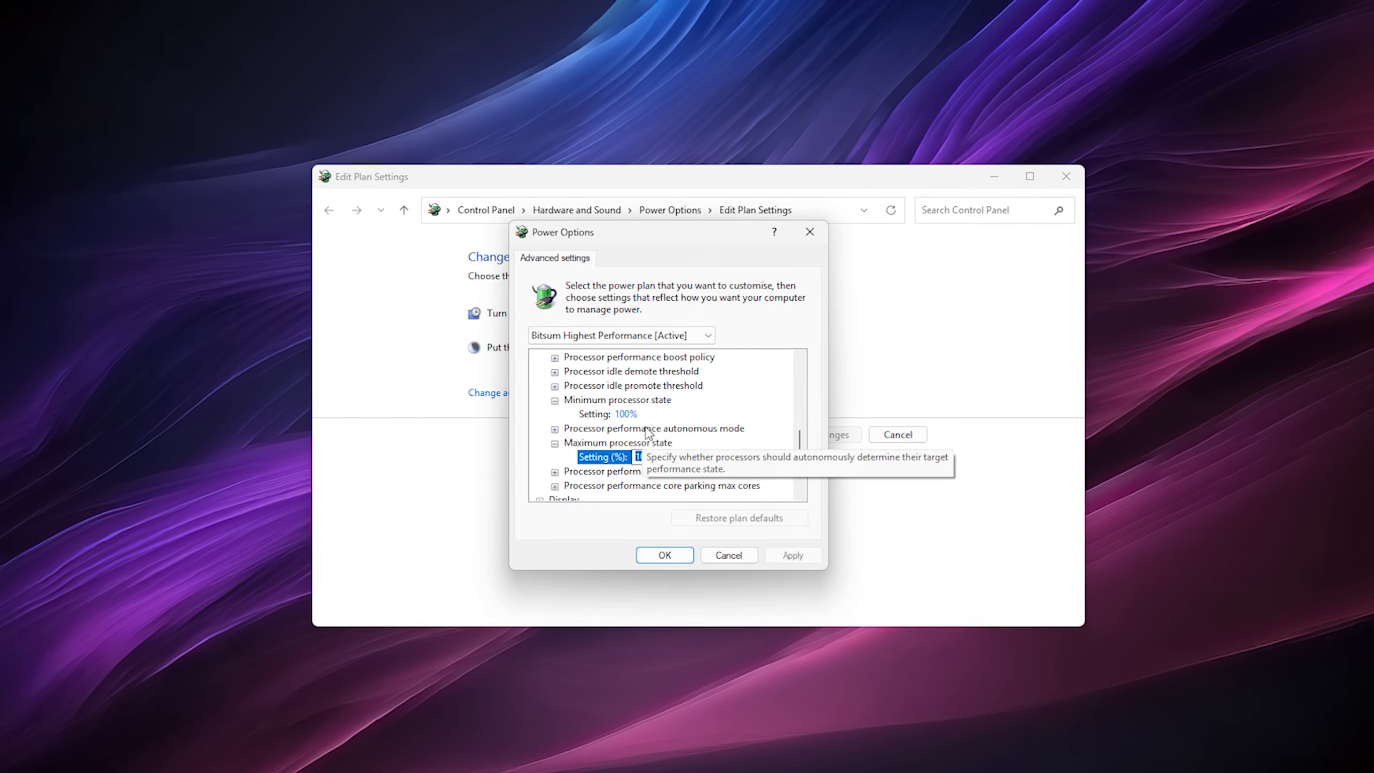
scroll(730, 503, up, 1)
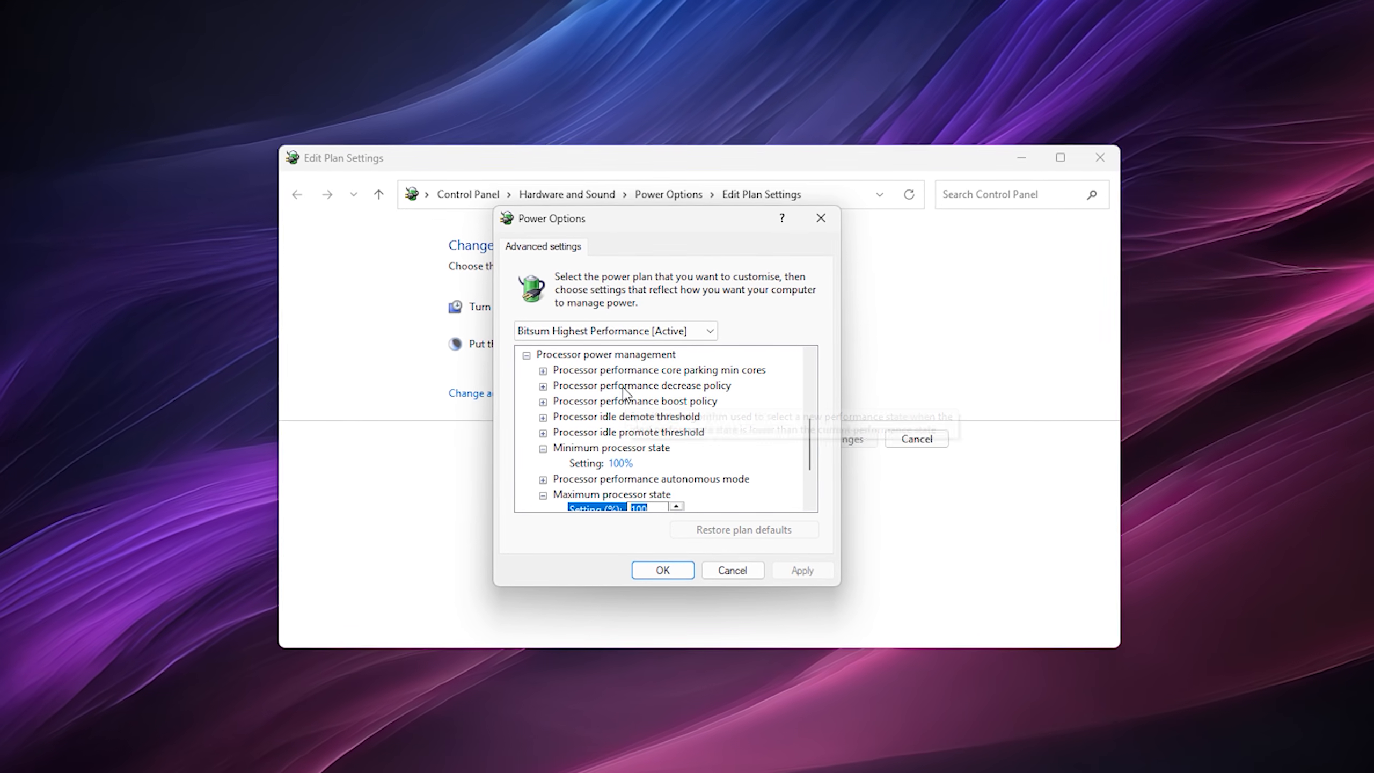
scroll(620, 428, up, 3)
click(571, 450)
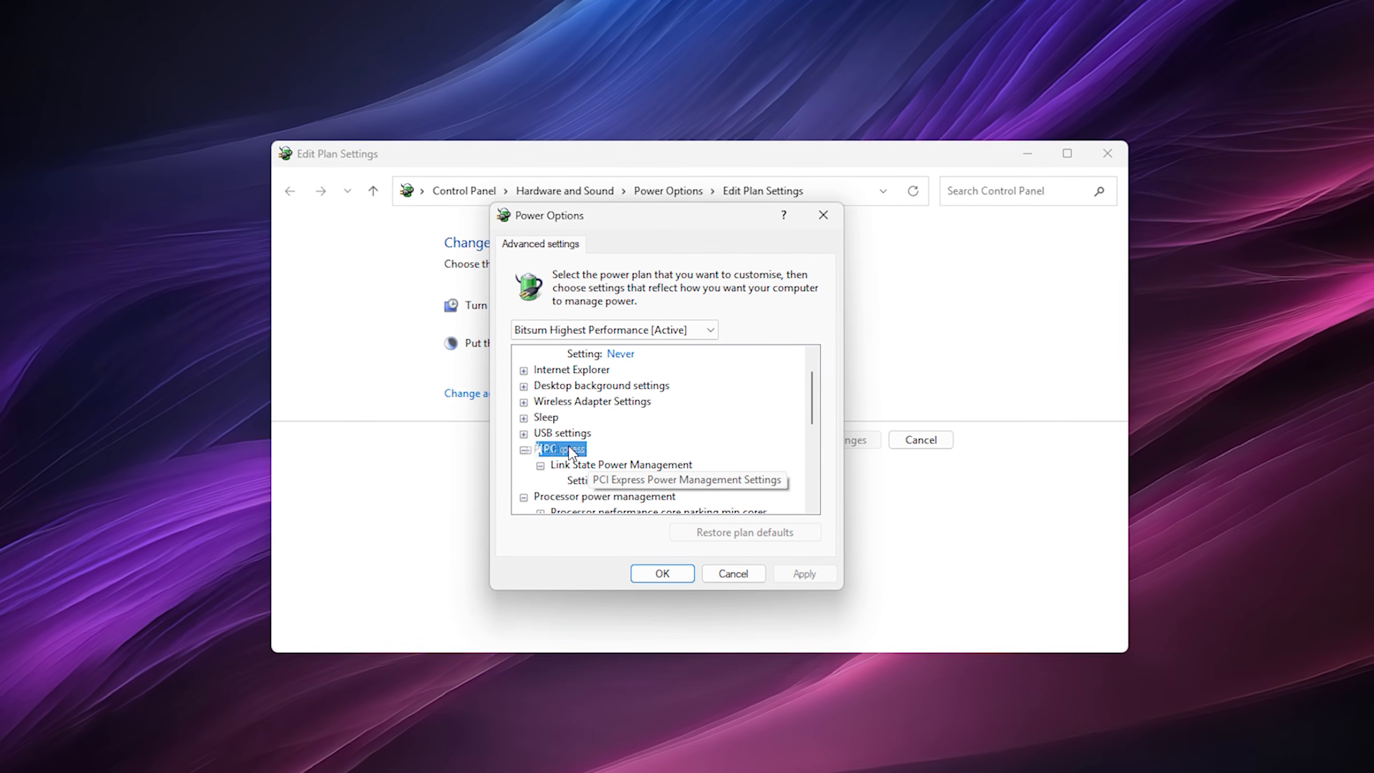
click(624, 466)
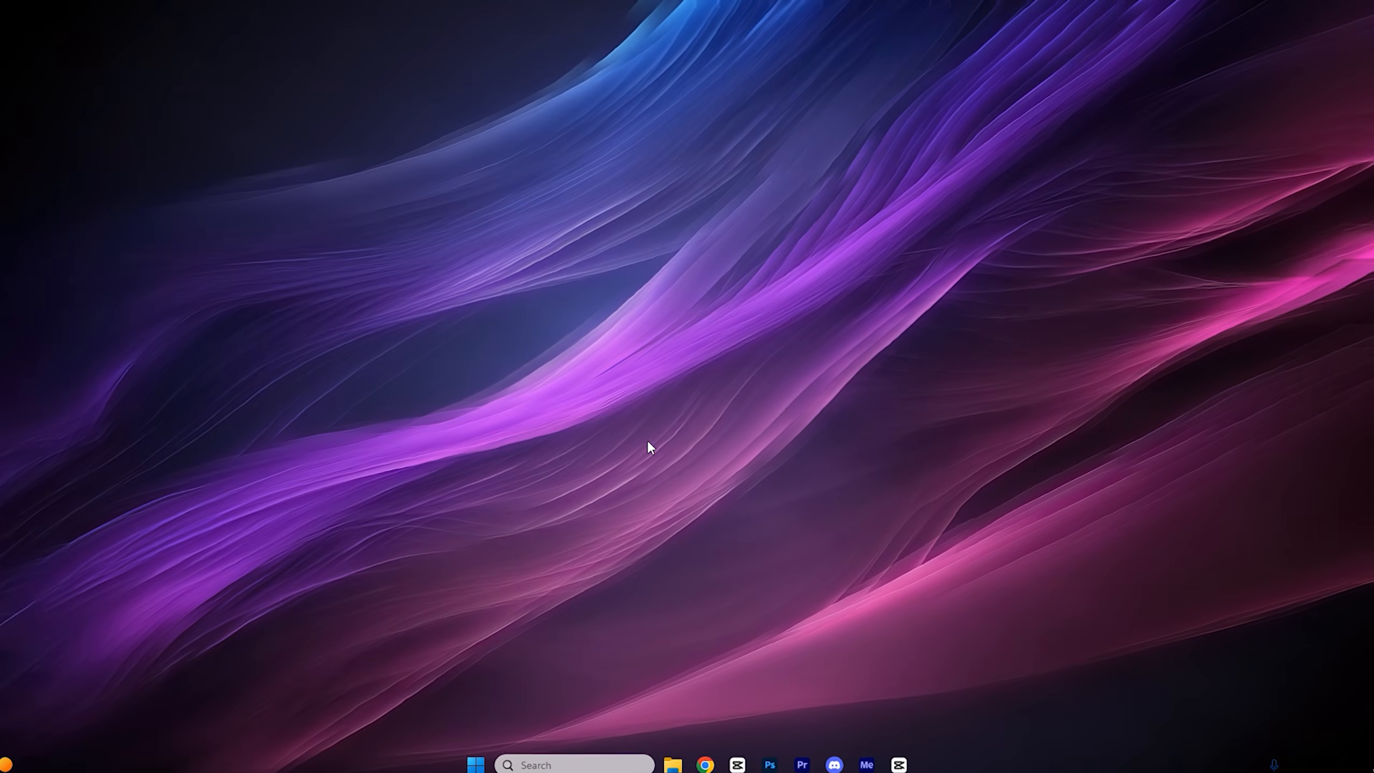
Find Edit group policy through Windows search and open the Local Group Policy Editor.
key(super)
text(group)
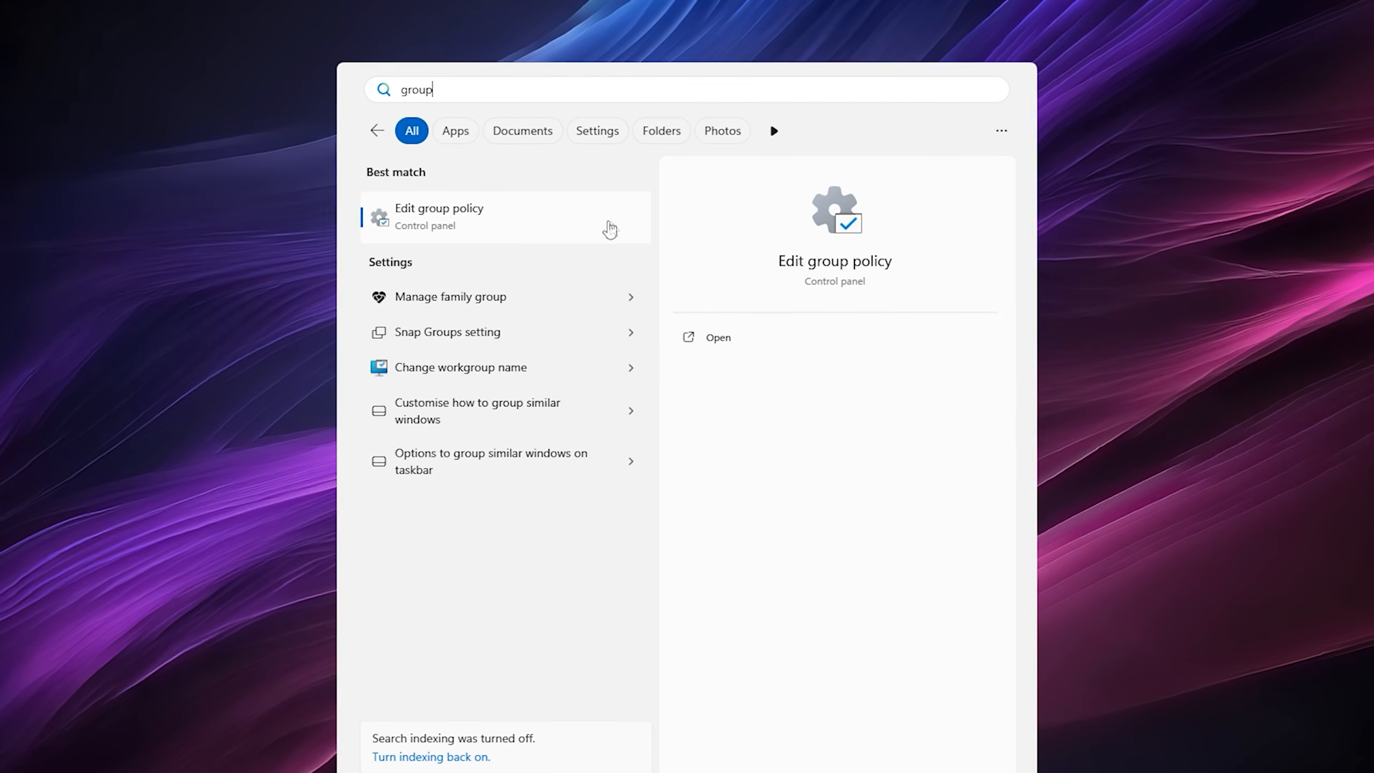
click(514, 222)
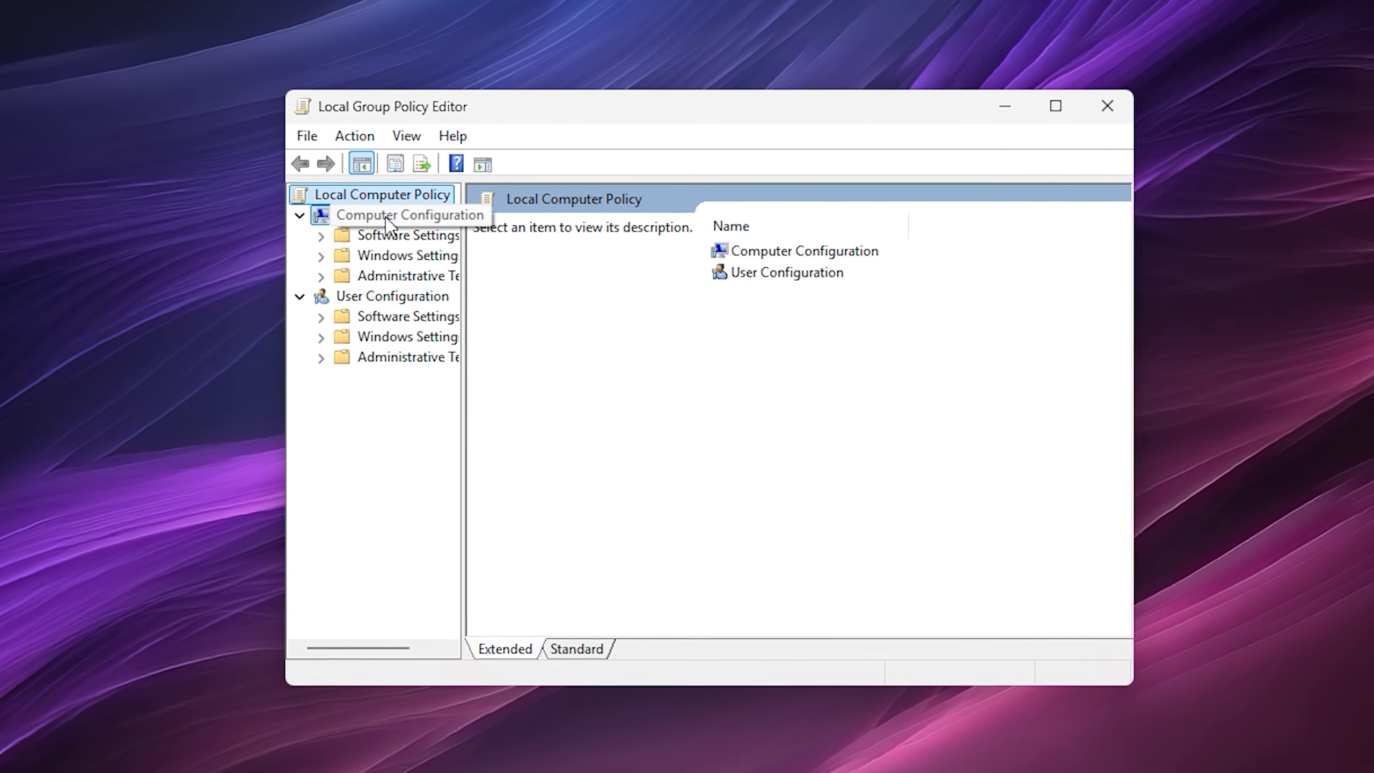
Go to Computer Configuration > Administrative Templates > System > Power Management and open Power Throttling Settings.
click(379, 217)
double_click(375, 273)
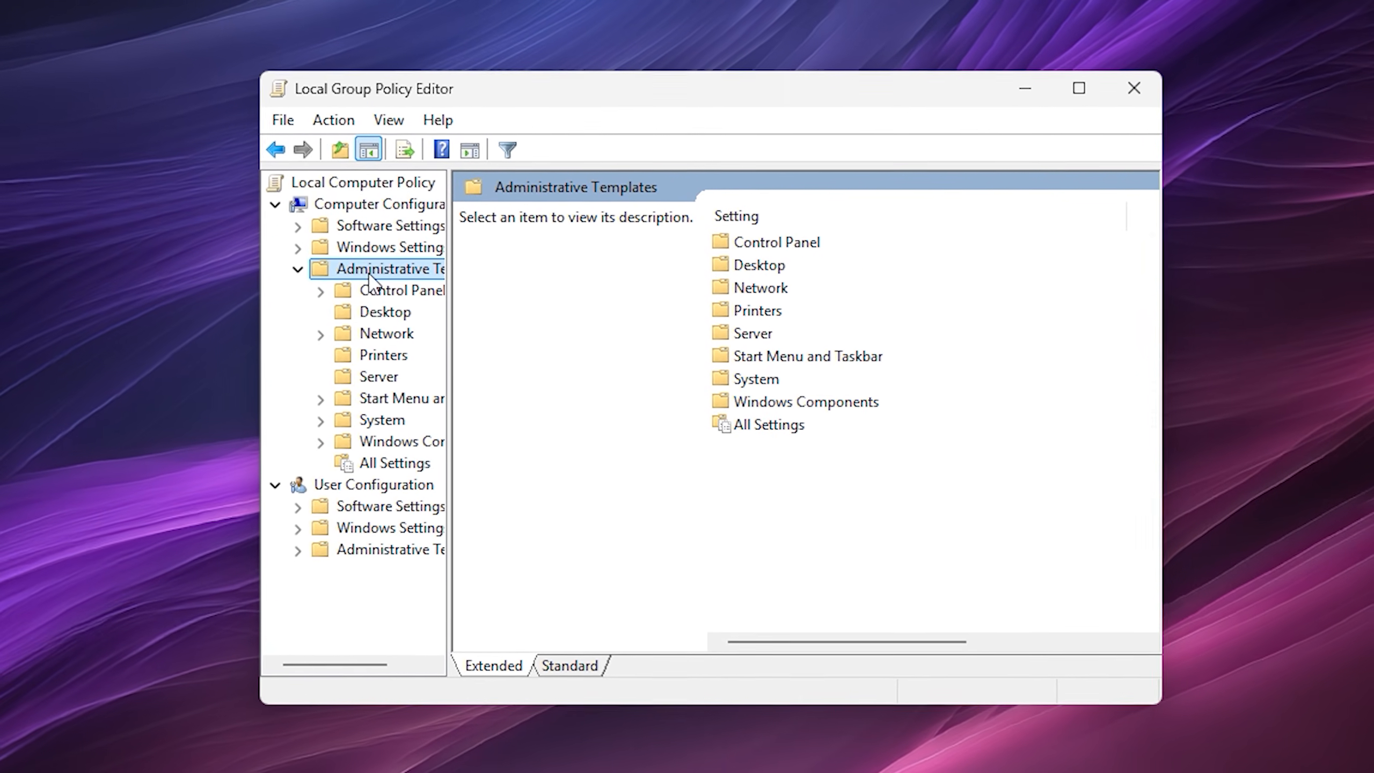
drag(356, 661, 376, 662)
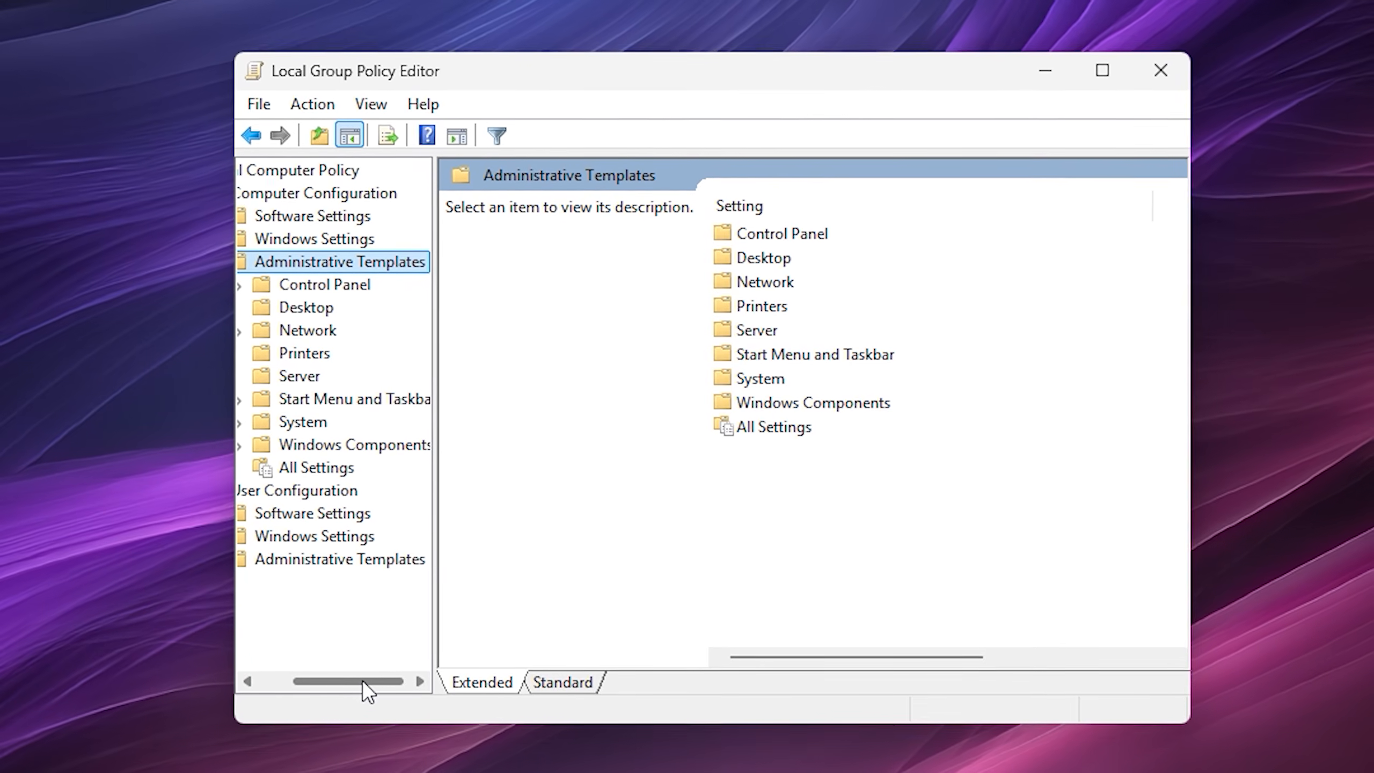
double_click(324, 421)
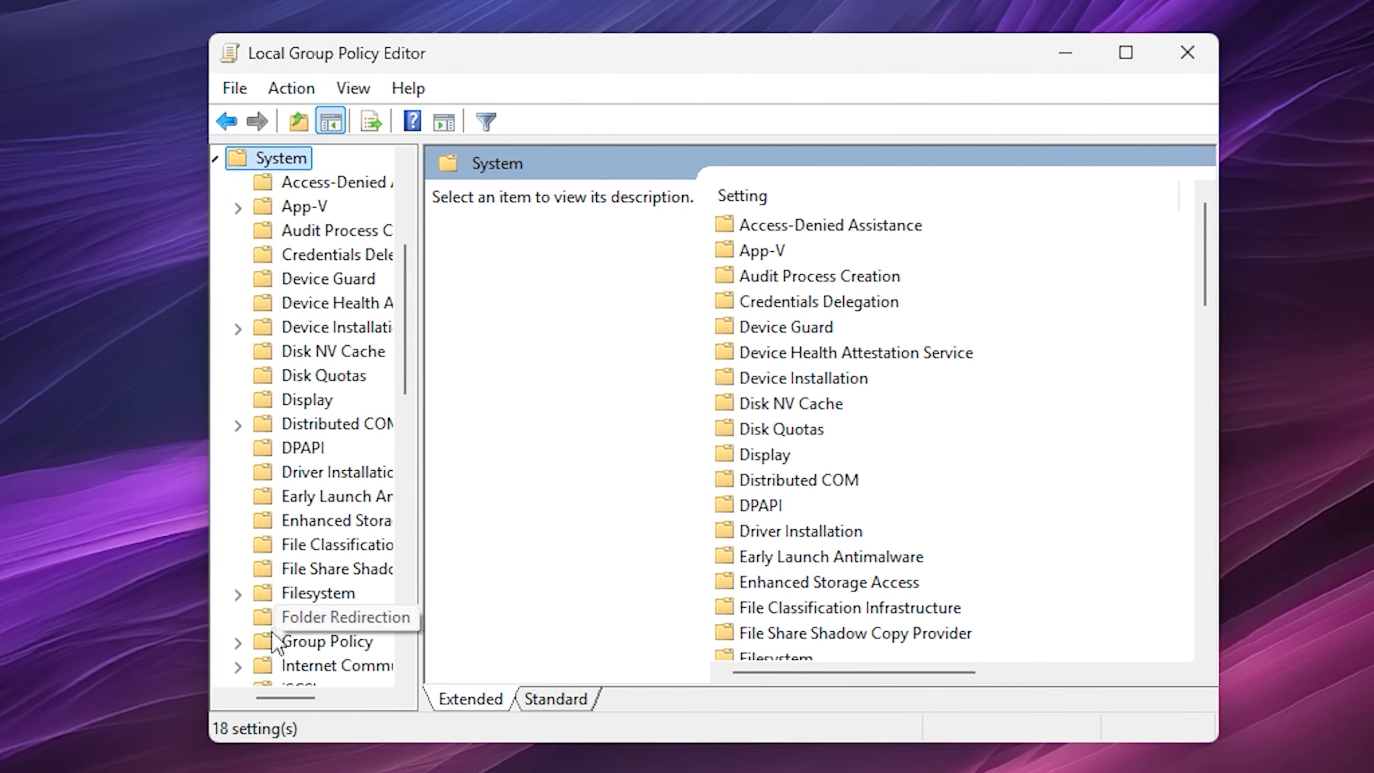
scroll(317, 583, down, 5)
scroll(308, 588, down, 2)
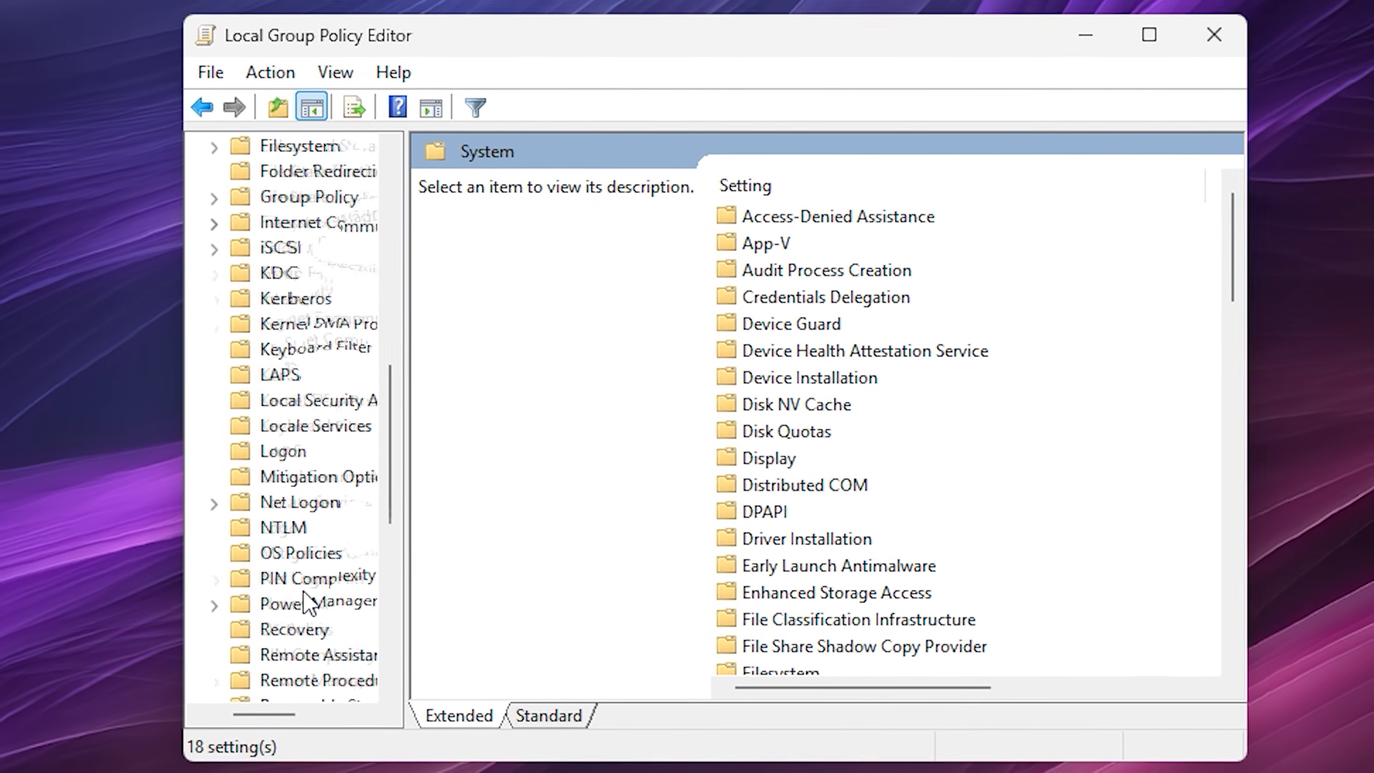
click(314, 529)
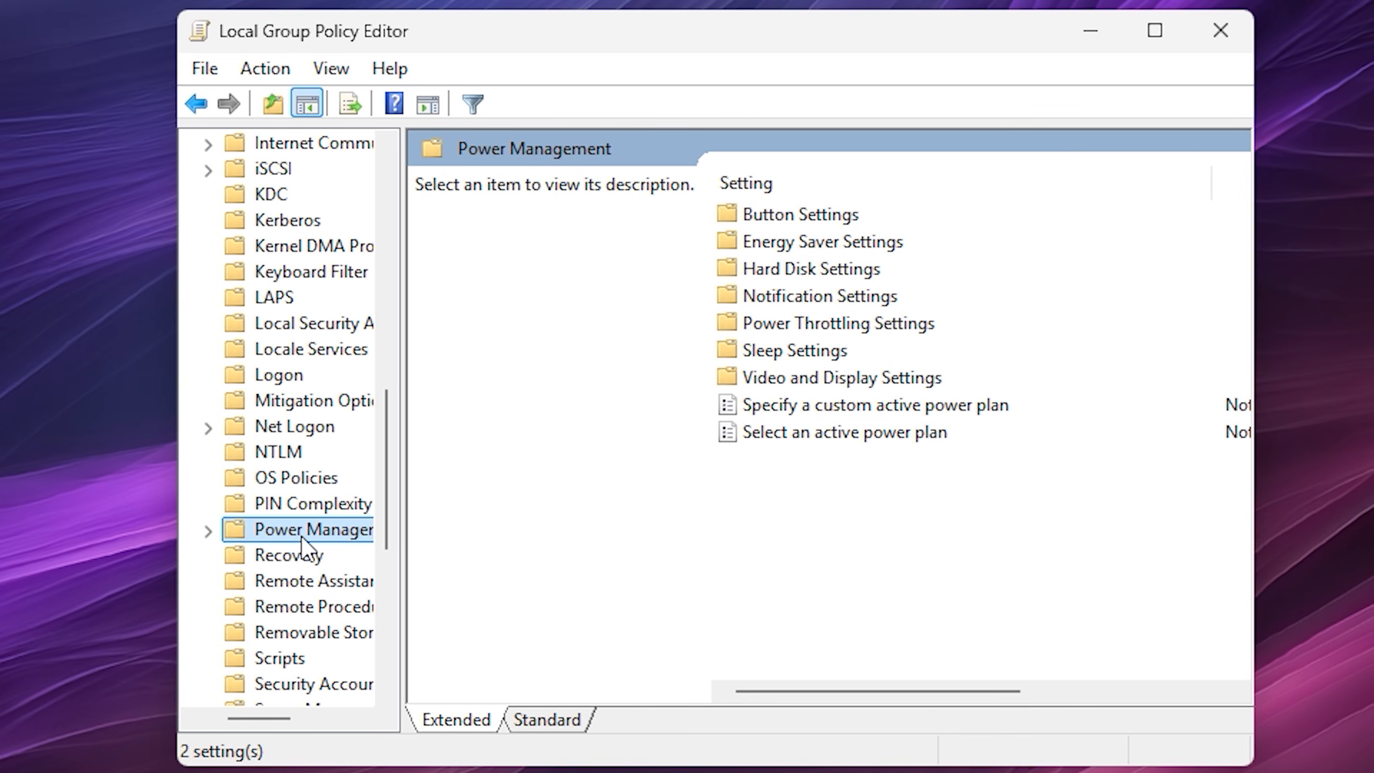
click(850, 329)
double_click(900, 327)
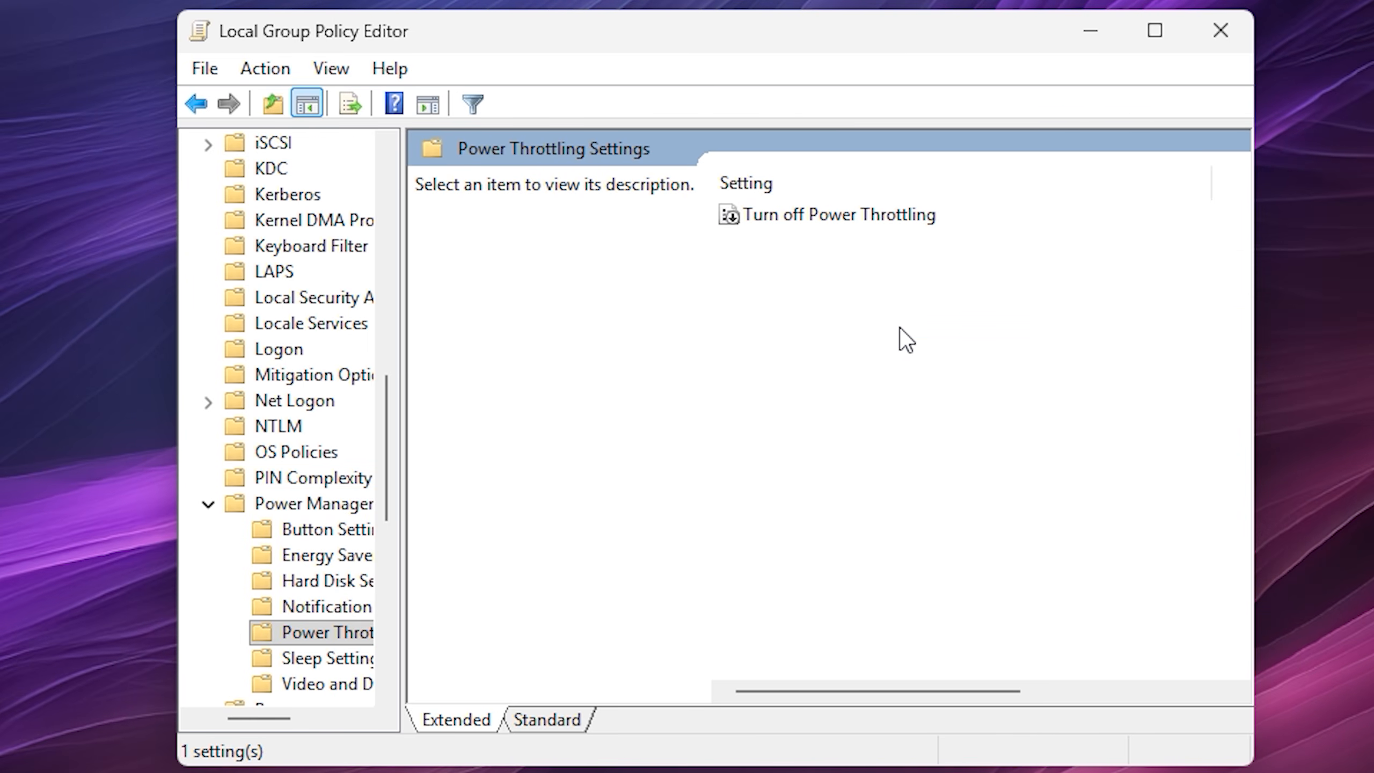
Open the Turn off Power Throttling policy, bring its dialog into view and apply it as Enabled.
click(873, 225)
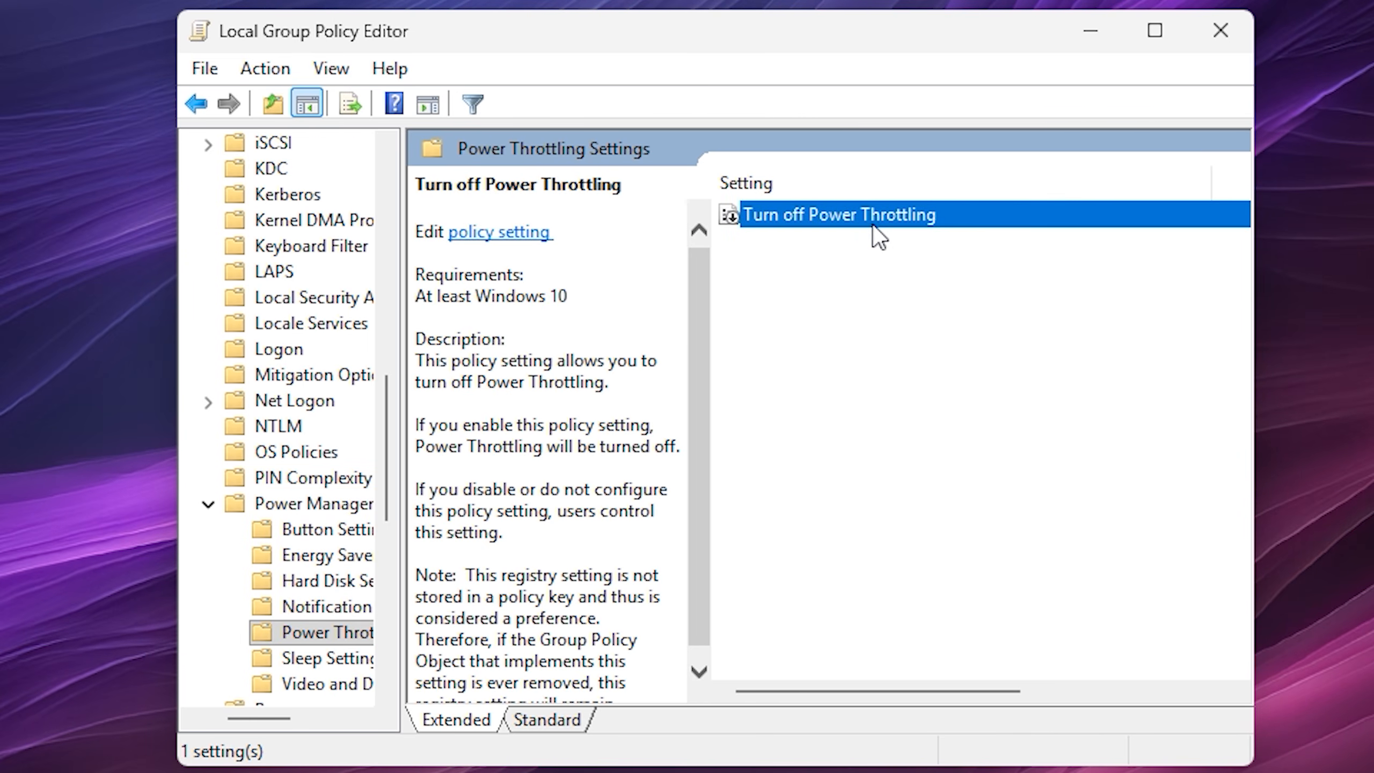
double_click(806, 216)
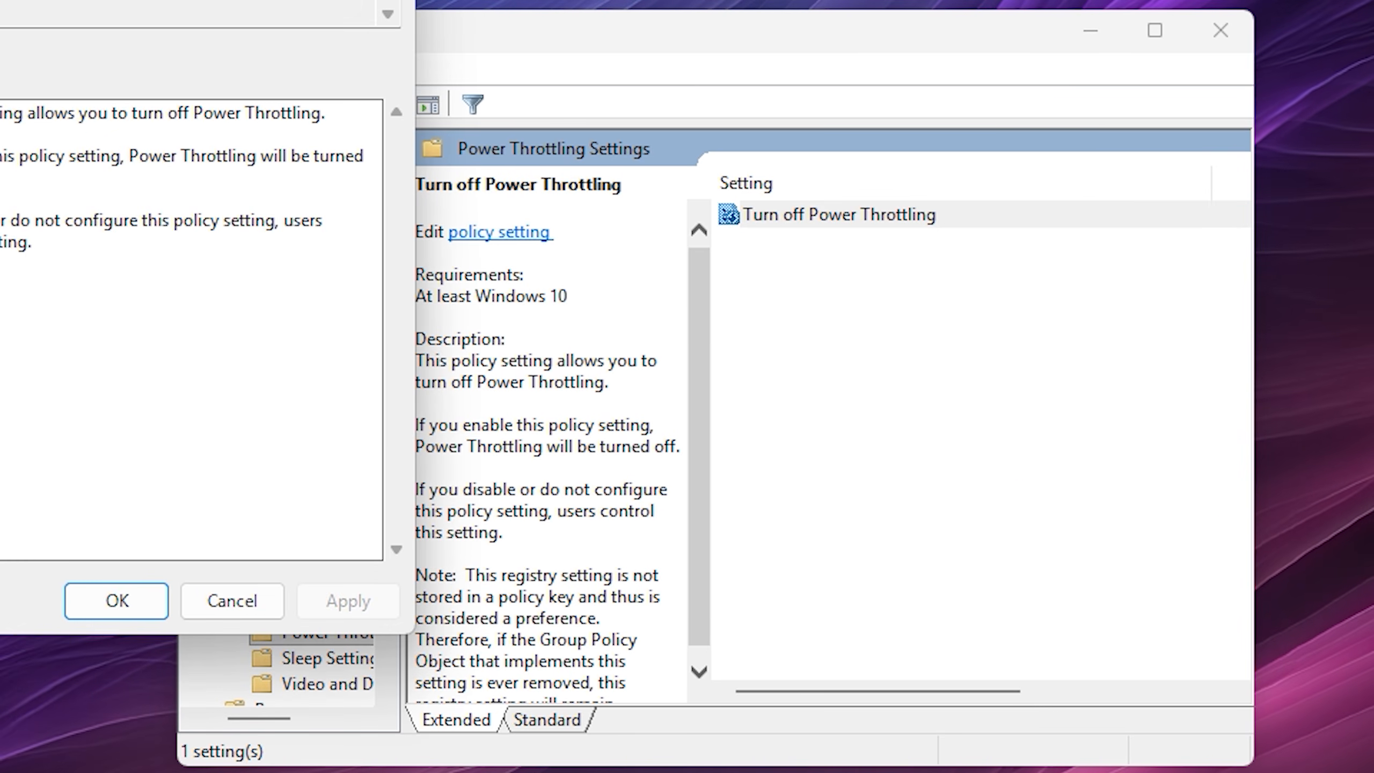
drag(0, 0, 807, 101)
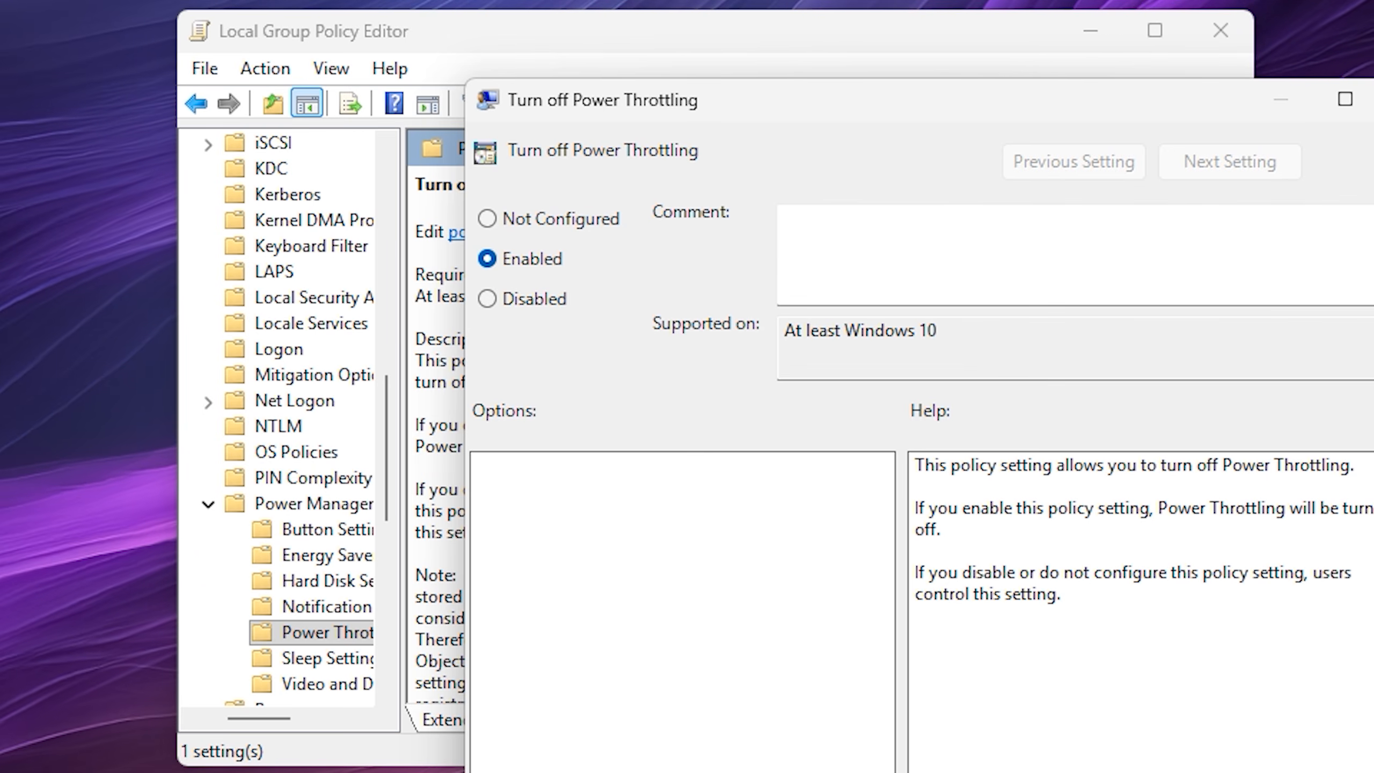
key(Return)
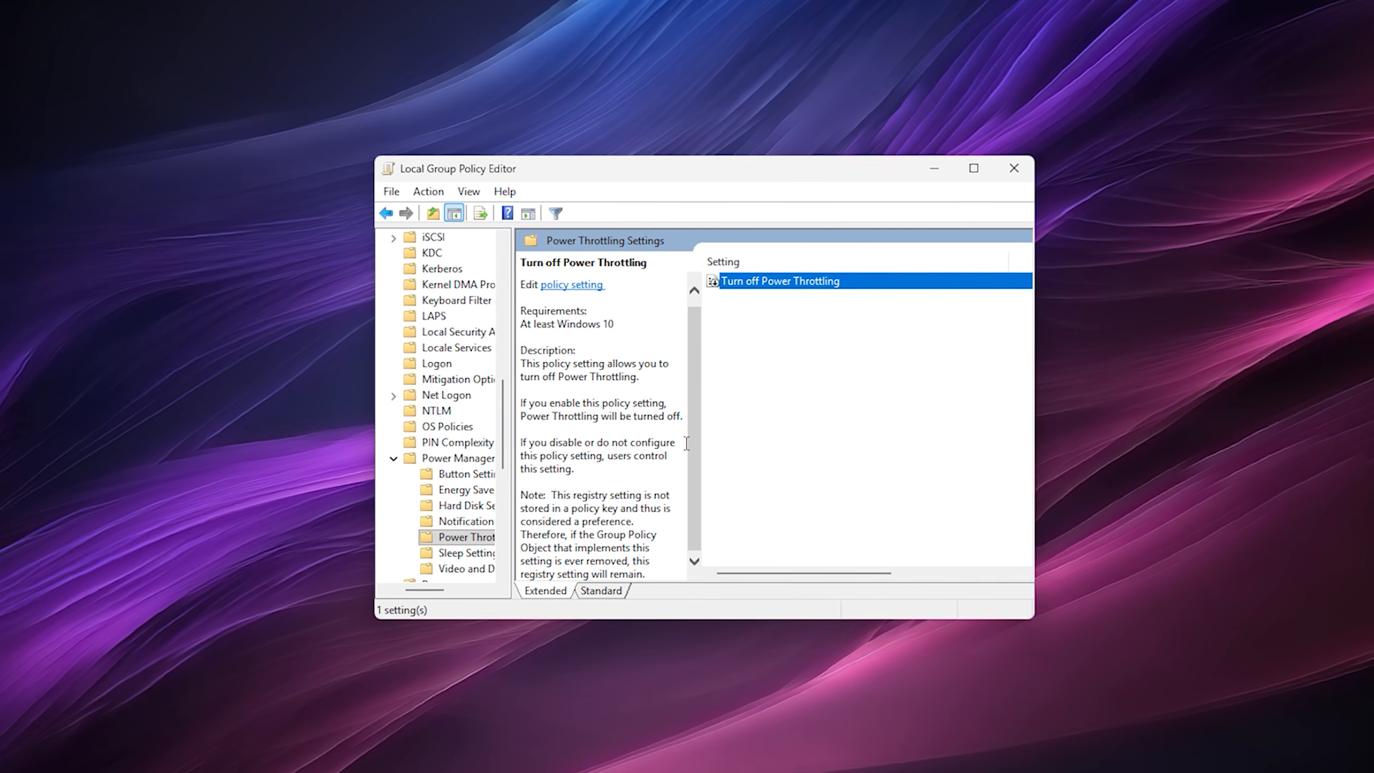
click(692, 451)
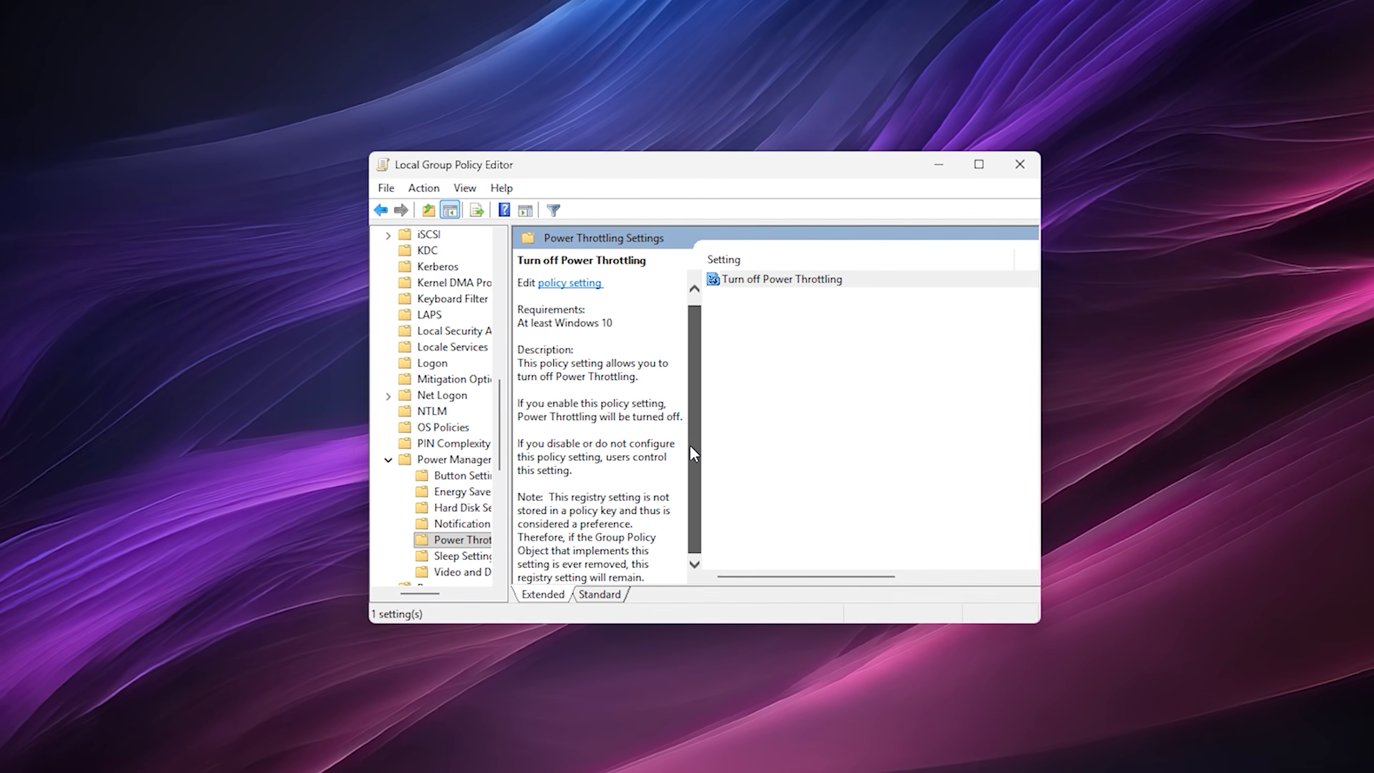
drag(694, 454, 692, 494)
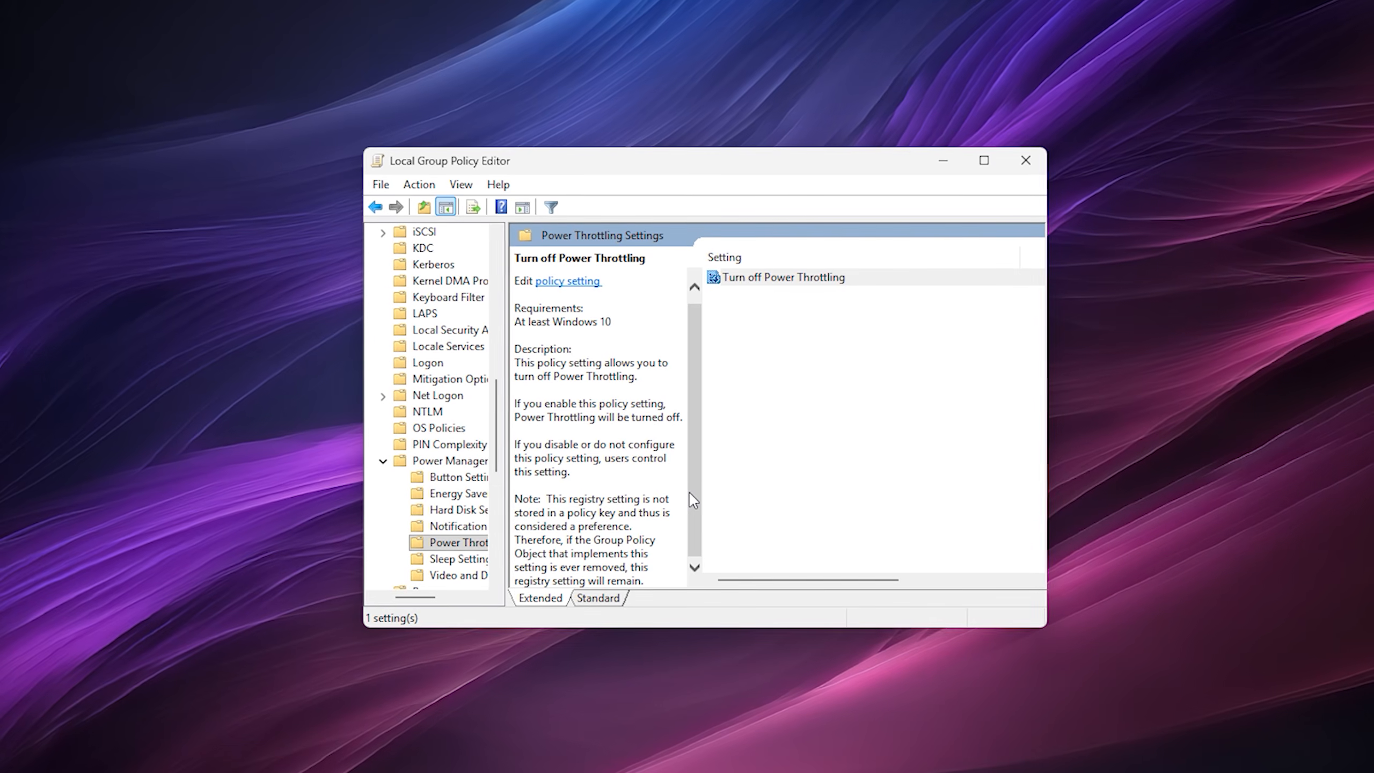